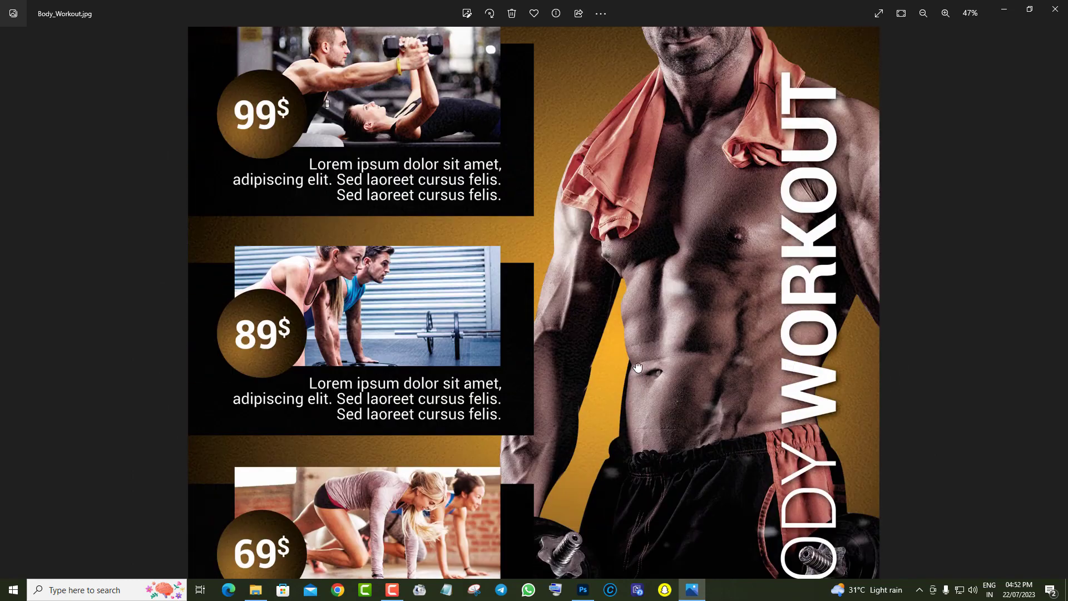
# Step: Examine the Body_Workout.jpg flyer up close, from the price offers down to the contact section, and return to the full design
pyautogui.scroll(2, 636, 373)
pyautogui.moveTo(617, 265); pyautogui.dragTo(605, 136)
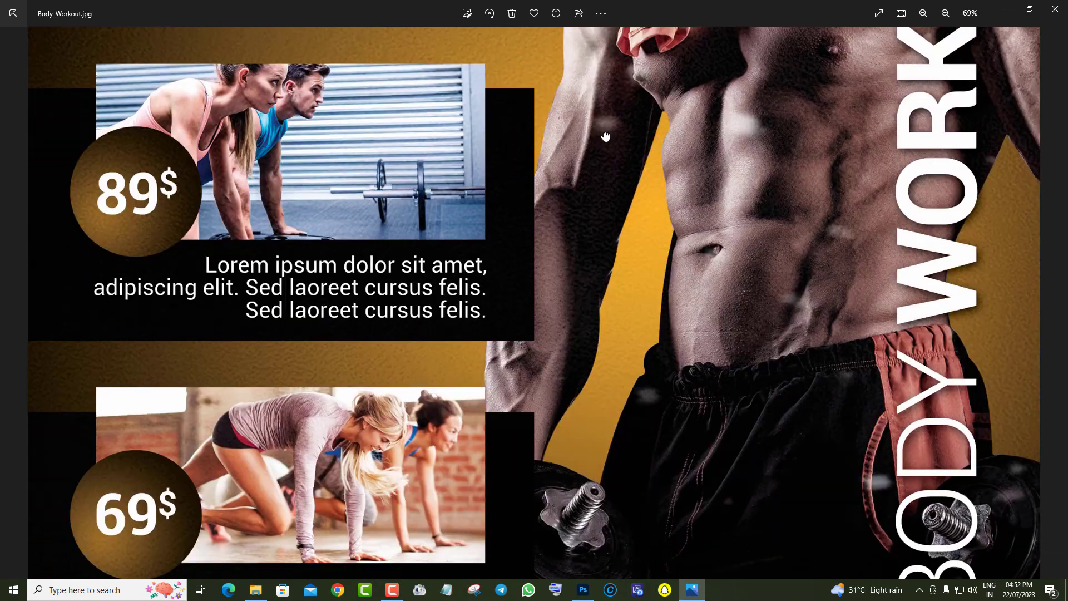
pyautogui.moveTo(628, 333); pyautogui.dragTo(625, 114)
pyautogui.moveTo(619, 239); pyautogui.dragTo(610, 104)
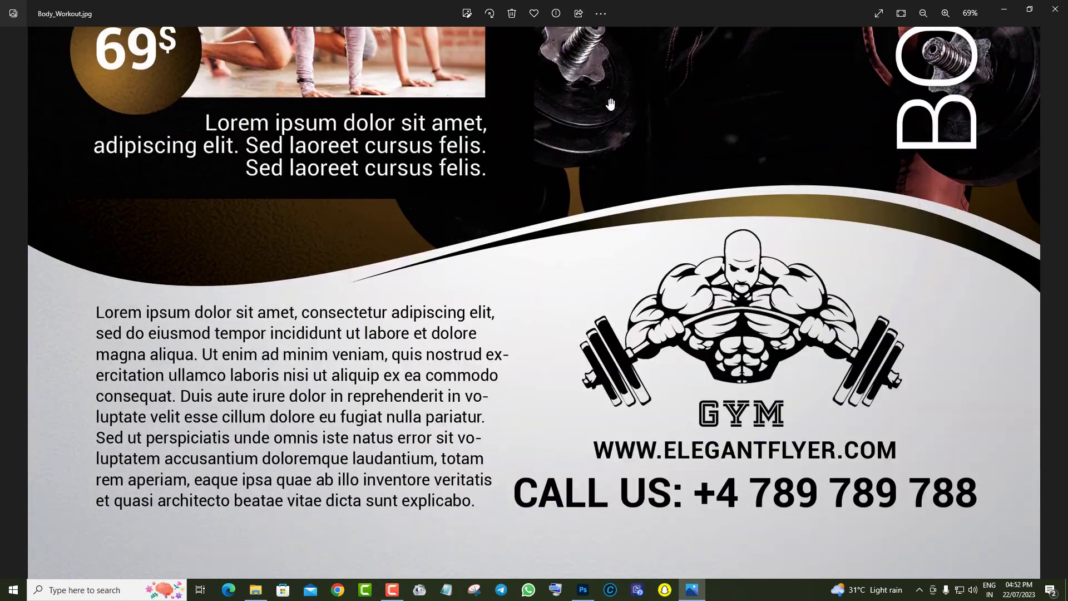
pyautogui.scroll(-5, 625, 328)
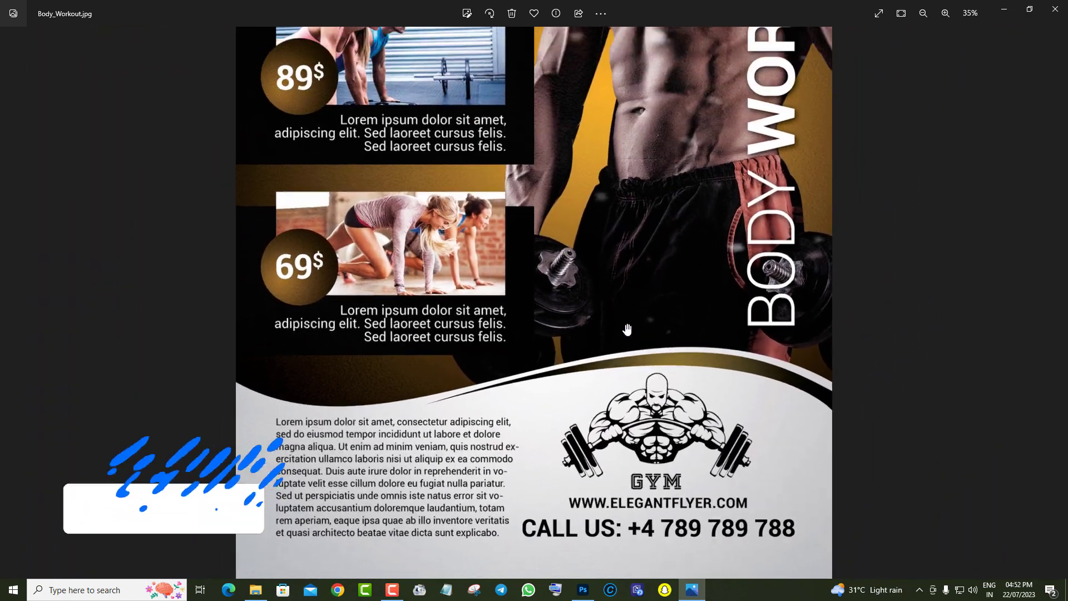
pyautogui.scroll(-1, 625, 329)
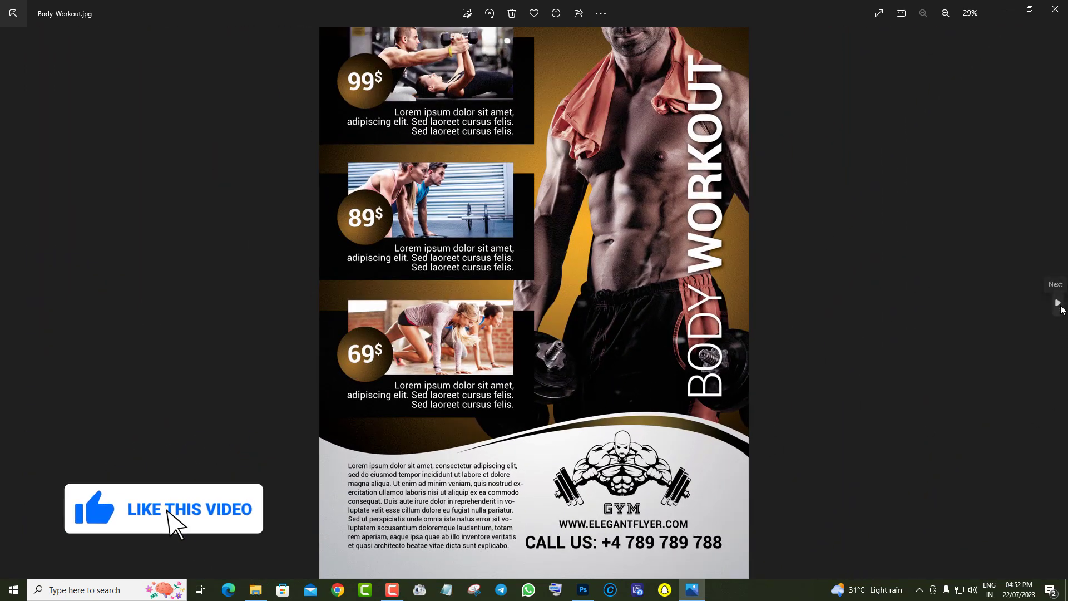
# Step: Open Fitness GYM.jpg and inspect its title, coach photos and lower text blocks up close before returning to the full flyer
pyautogui.click(1057, 303)
pyautogui.scroll(5, 581, 146)
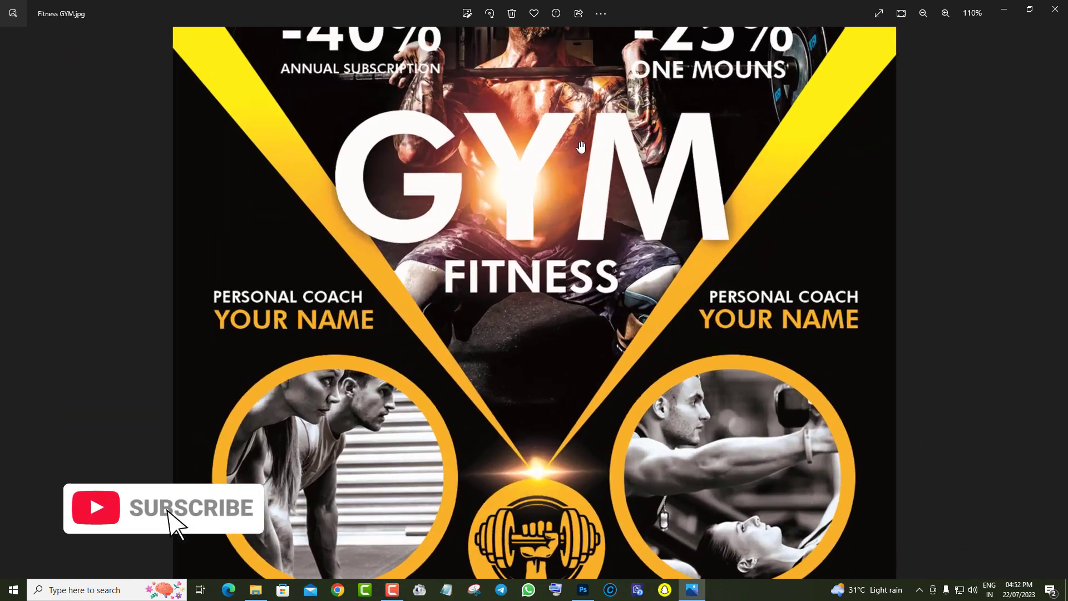
pyautogui.moveTo(580, 146); pyautogui.dragTo(573, 100)
pyautogui.moveTo(583, 277); pyautogui.dragTo(591, 93)
pyautogui.moveTo(607, 364); pyautogui.dragTo(610, 119)
pyautogui.scroll(-6, 606, 334)
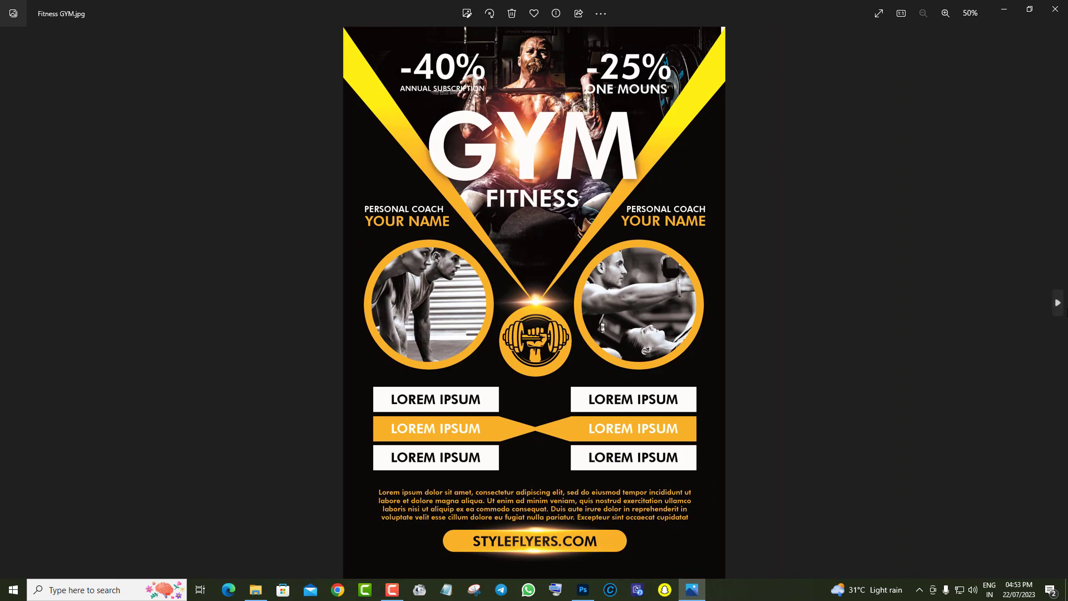
# Step: Open Flyer-Sport.jpg and examine its Gym title, class list, slogan and price band in detail, ending on the full flyer
pyautogui.click(1059, 305)
pyautogui.scroll(3, 706, 334)
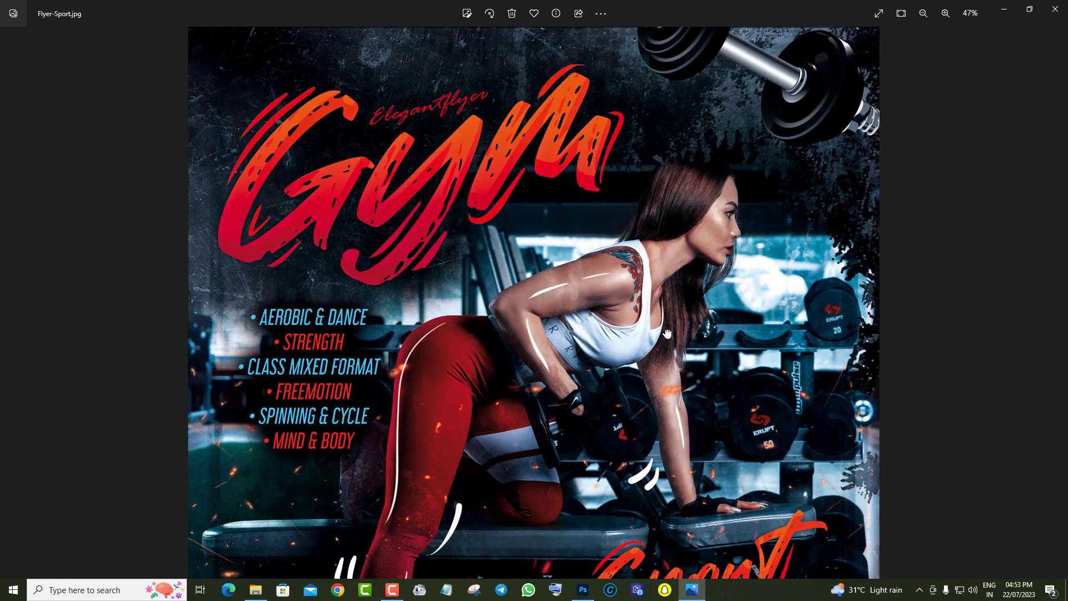
pyautogui.scroll(3, 666, 340)
pyautogui.moveTo(674, 134); pyautogui.dragTo(679, 288)
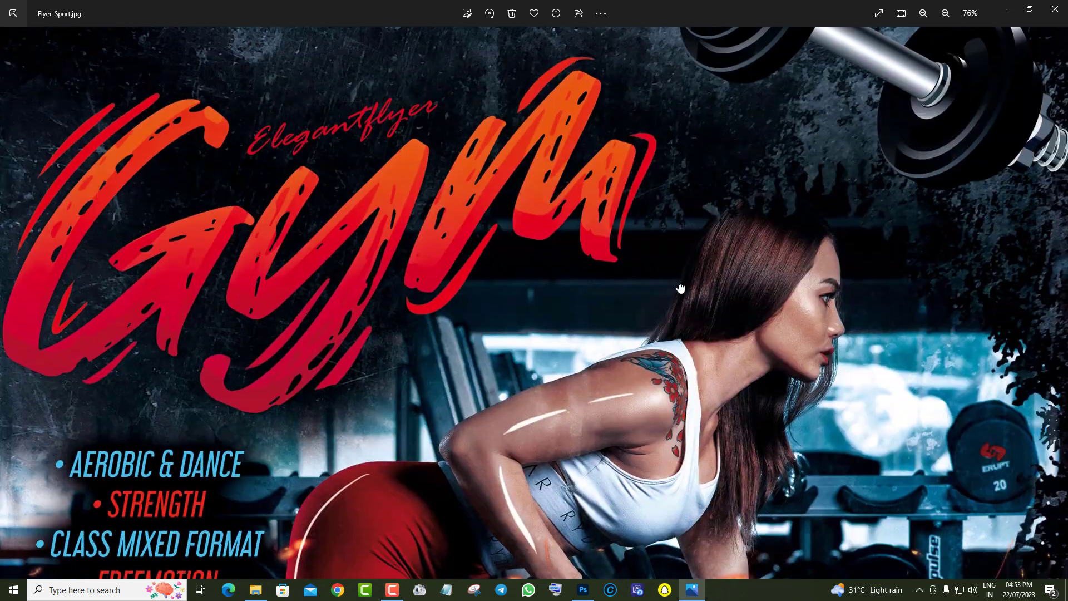
pyautogui.moveTo(699, 324); pyautogui.dragTo(704, 159)
pyautogui.moveTo(695, 361); pyautogui.dragTo(698, 146)
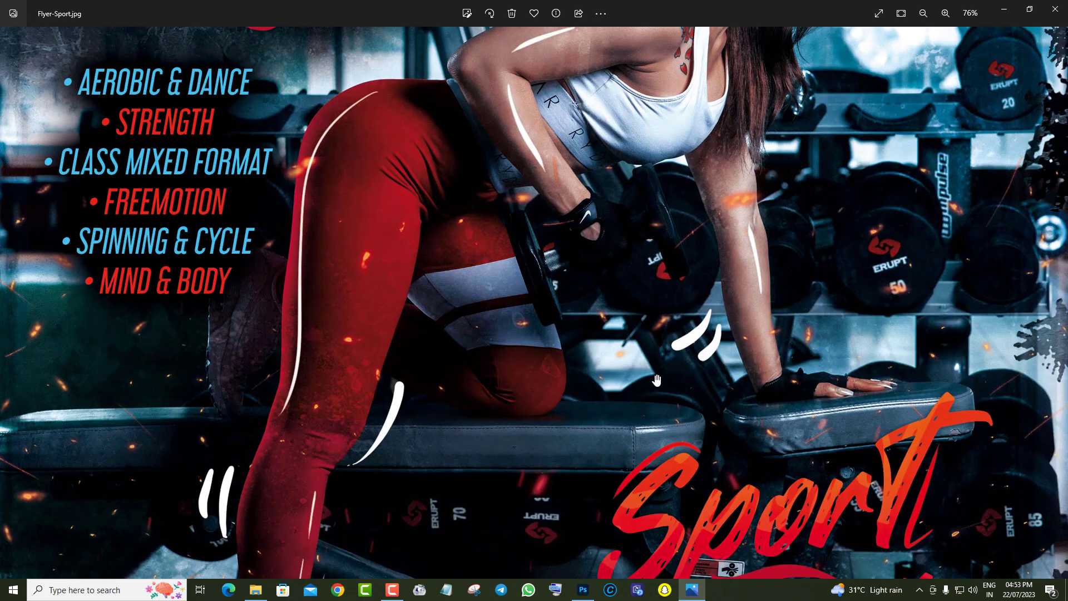
pyautogui.scroll(-3, 655, 384)
pyautogui.moveTo(702, 469); pyautogui.dragTo(708, 213)
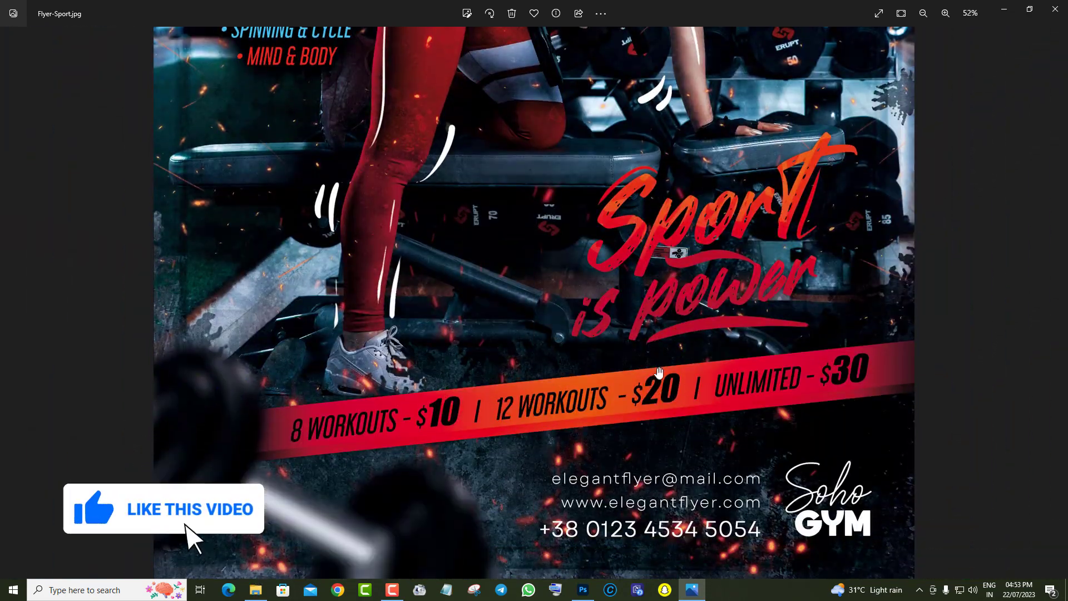
pyautogui.scroll(-4, 659, 390)
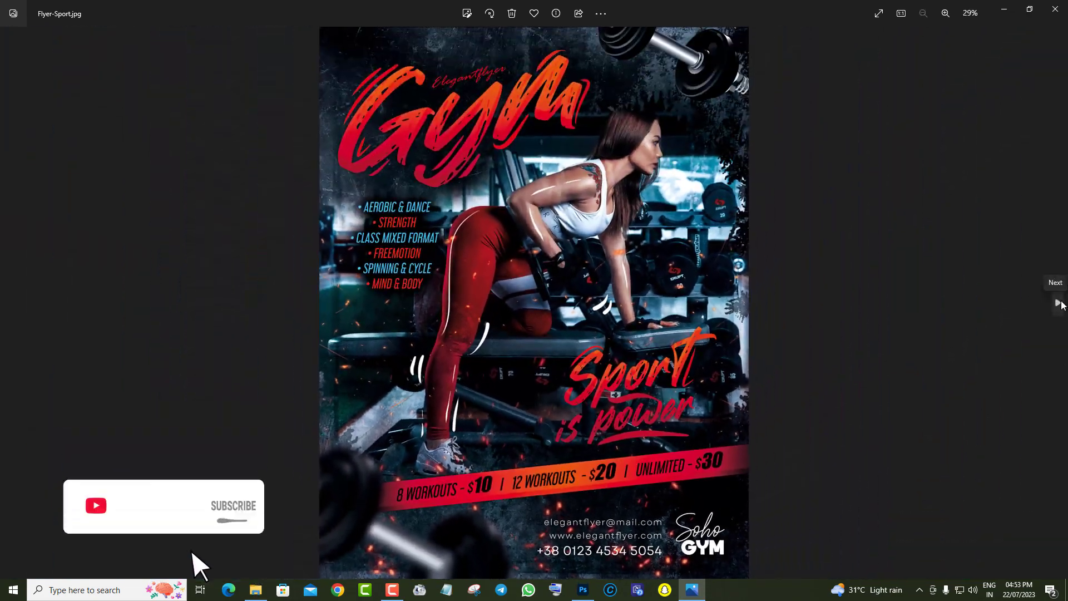
# Step: Open Gym Fitness Flyer Template.jpg and inspect the athletes, GYM banner and information section before viewing the whole design
pyautogui.click(1056, 297)
pyautogui.scroll(4, 652, 323)
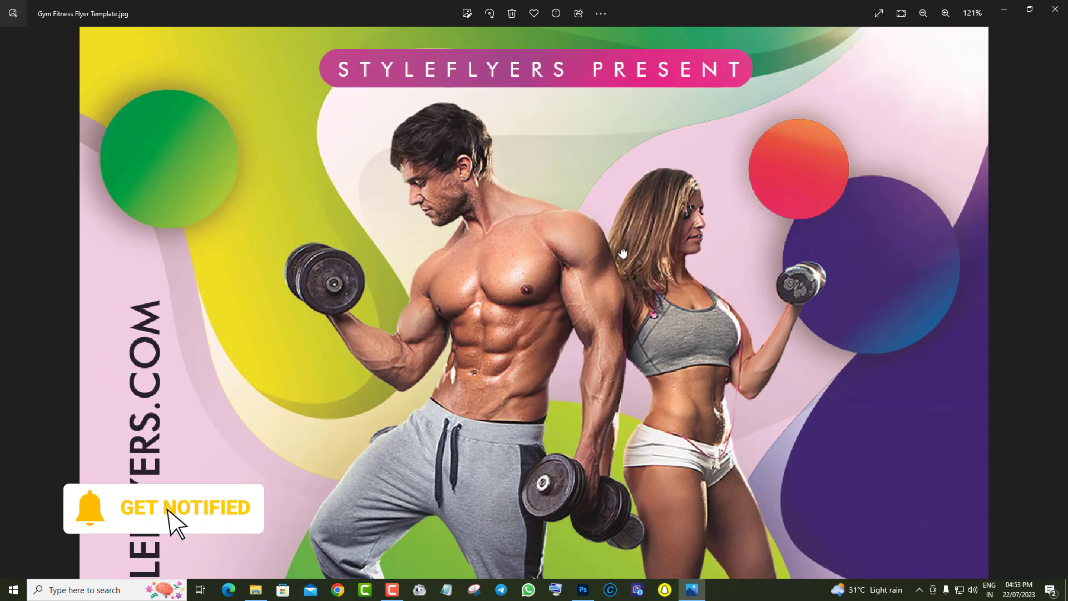
pyautogui.moveTo(615, 323); pyautogui.dragTo(594, 81)
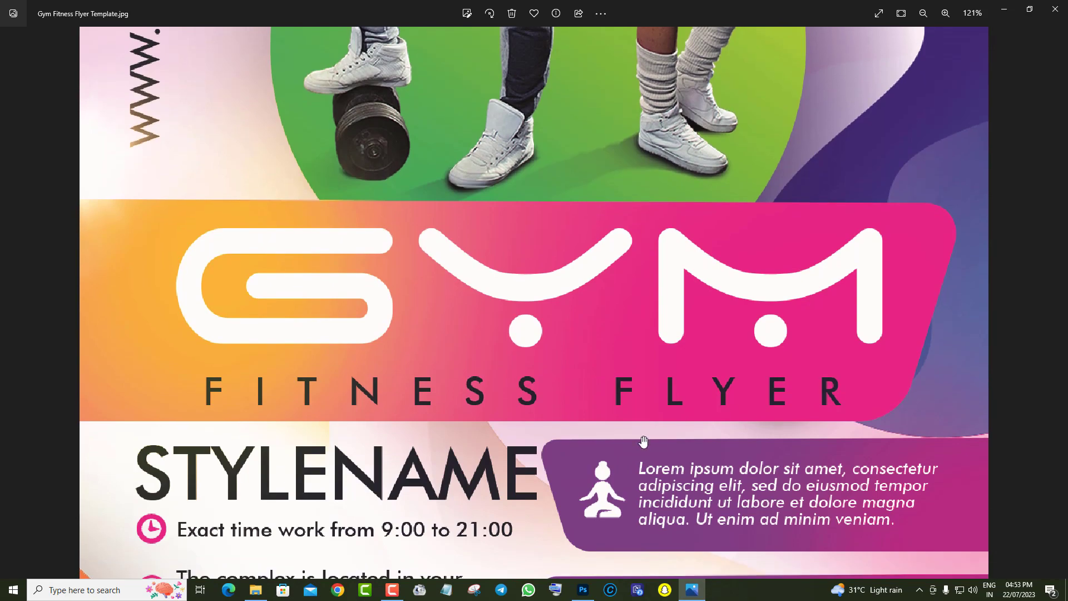
pyautogui.moveTo(642, 441); pyautogui.dragTo(621, 259)
pyautogui.scroll(-6, 624, 365)
pyautogui.scroll(-1, 629, 418)
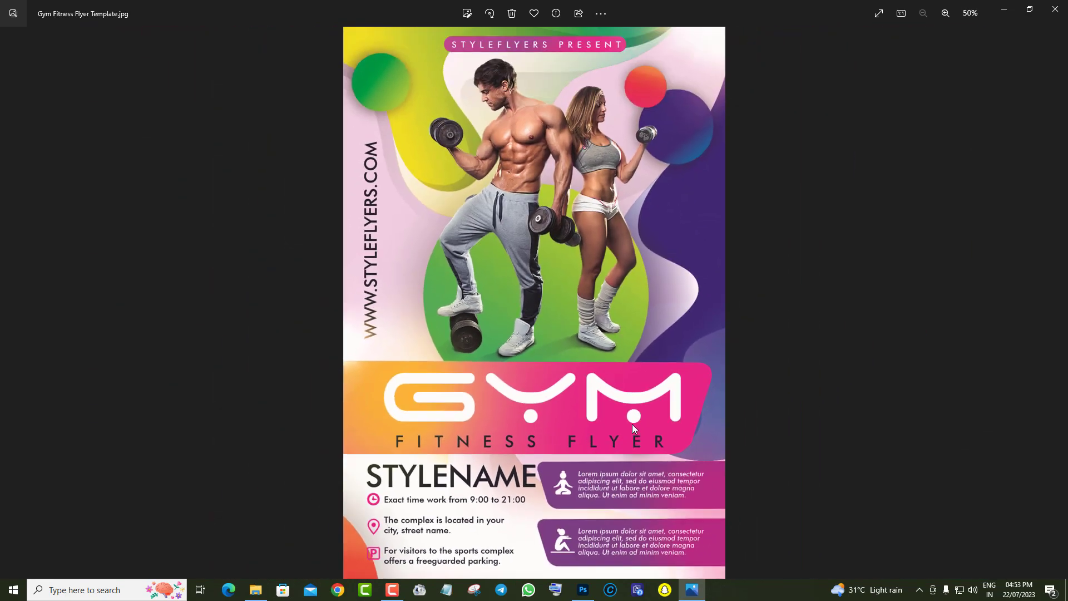
# Step: Open the teal 24/7 GYM STYLENAME flyer and examine its header photo, circular pictures and text in detail
pyautogui.click(1058, 304)
pyautogui.scroll(4, 546, 370)
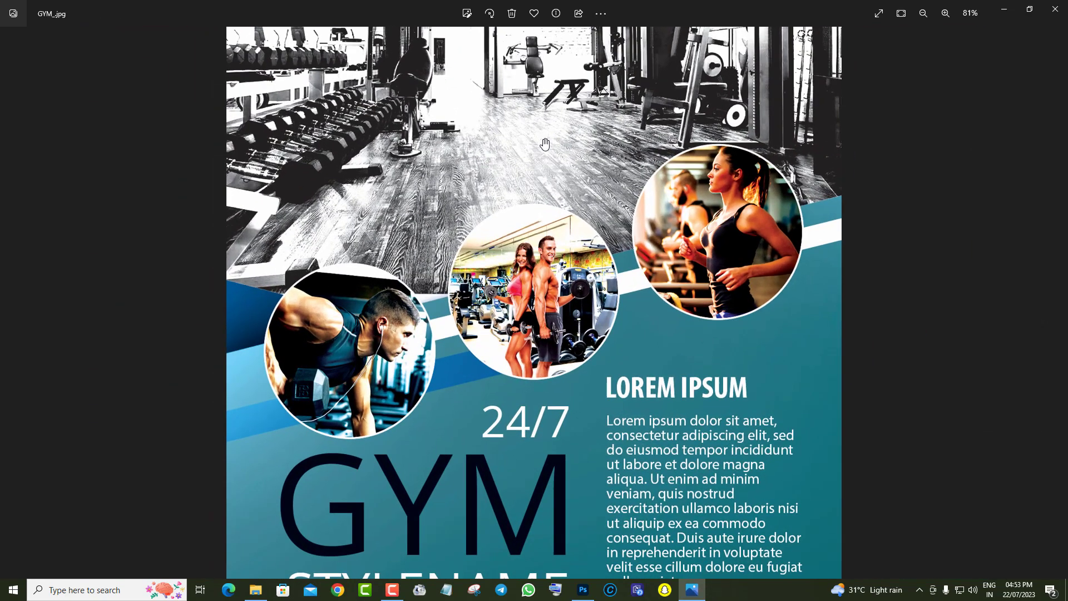
pyautogui.moveTo(544, 143); pyautogui.dragTo(536, 350)
pyautogui.scroll(3, 536, 349)
pyautogui.moveTo(590, 57)
pyautogui.mouseDown()
pyautogui.moveTo(590, 328)
pyautogui.moveTo(590, 74)
pyautogui.mouseUp()
pyautogui.moveTo(591, 345); pyautogui.dragTo(590, 116)
pyautogui.scroll(-3, 596, 348)
pyautogui.scroll(-4, 596, 351)
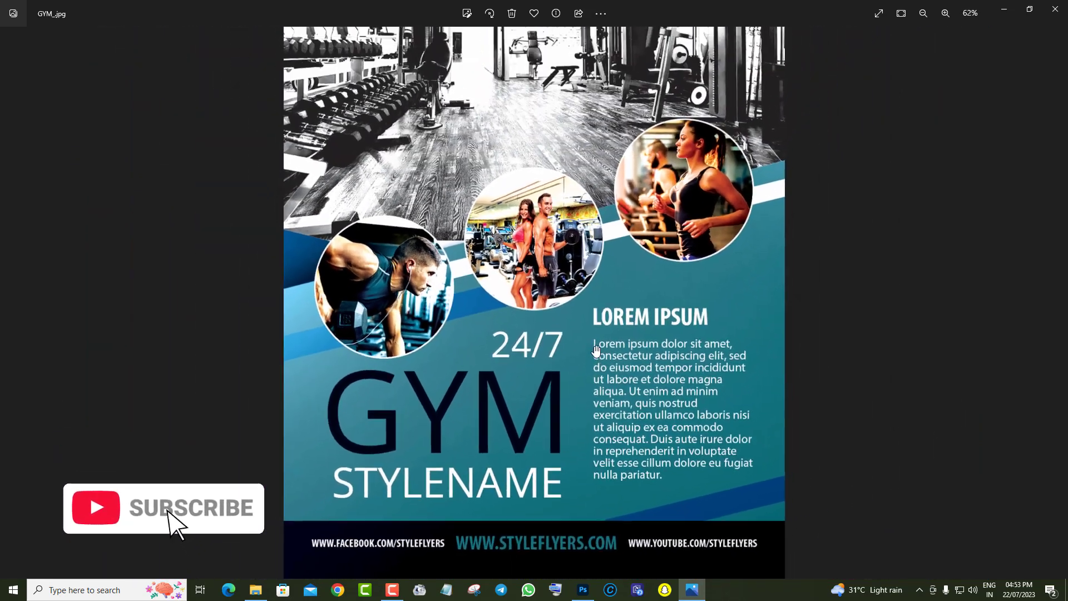
# Step: Open GYM-700.jpg and inspect the discount, services list and ENERGYM title area up close, ending on the full flyer
pyautogui.click(1059, 312)
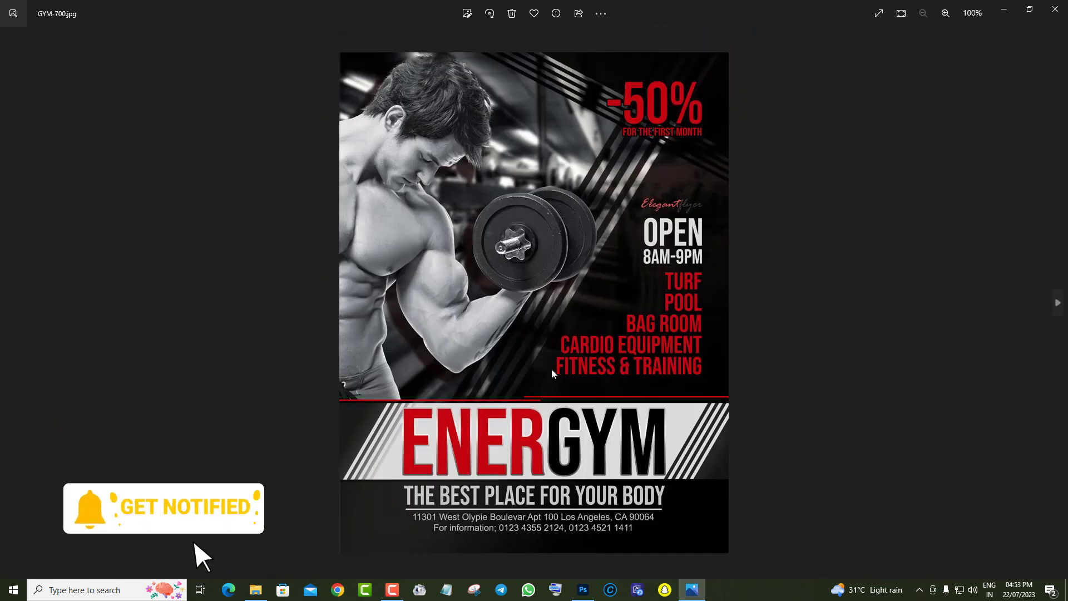
pyautogui.scroll(4, 613, 379)
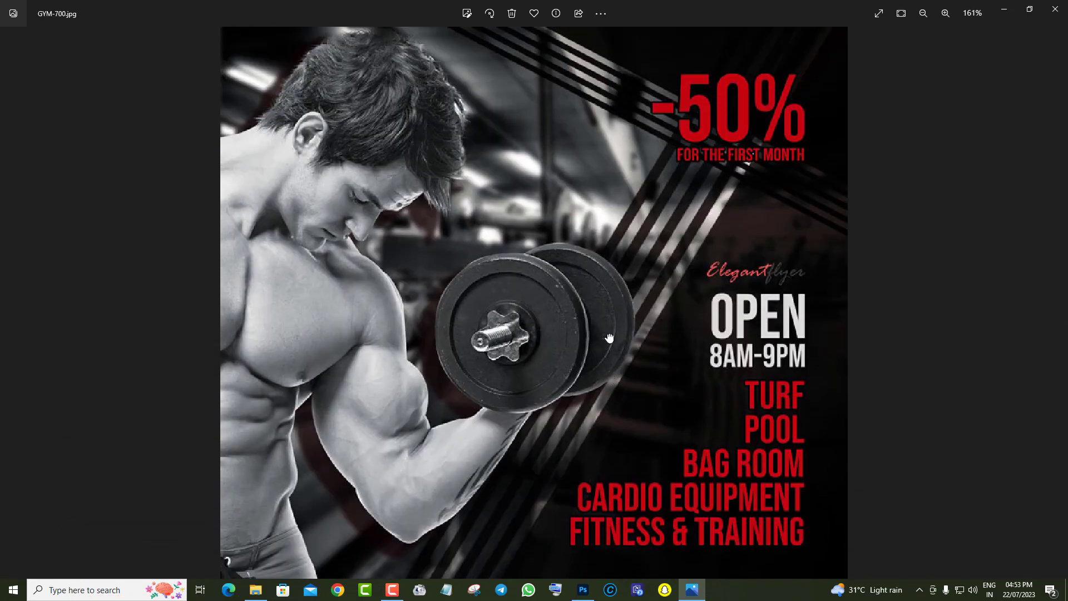
pyautogui.moveTo(609, 338); pyautogui.dragTo(610, 131)
pyautogui.moveTo(636, 352); pyautogui.dragTo(626, 174)
pyautogui.scroll(4, 602, 402)
pyautogui.moveTo(603, 401); pyautogui.dragTo(621, 217)
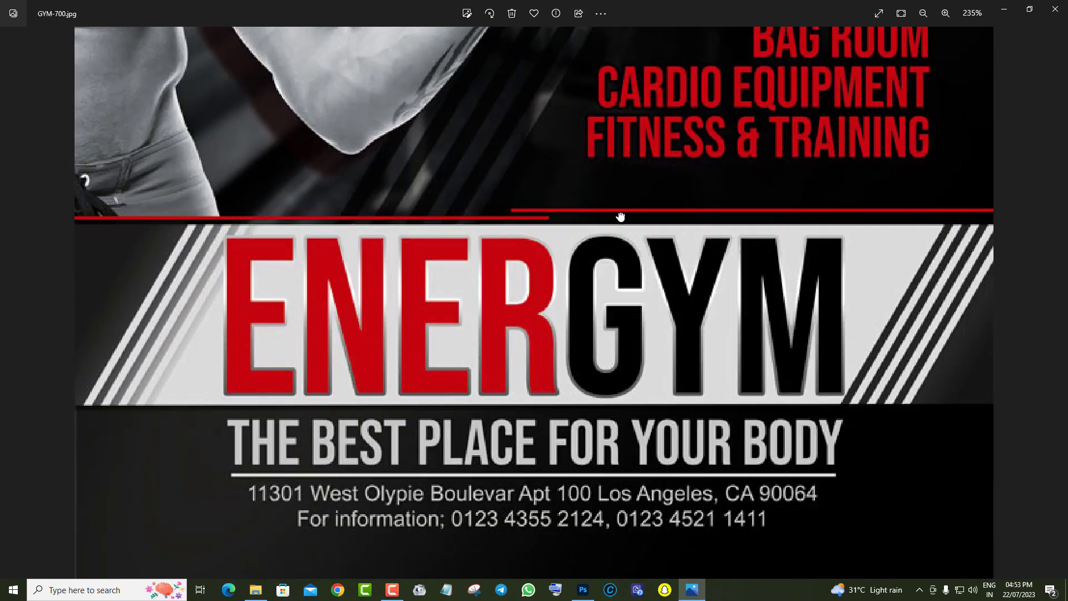
pyautogui.scroll(-8, 592, 306)
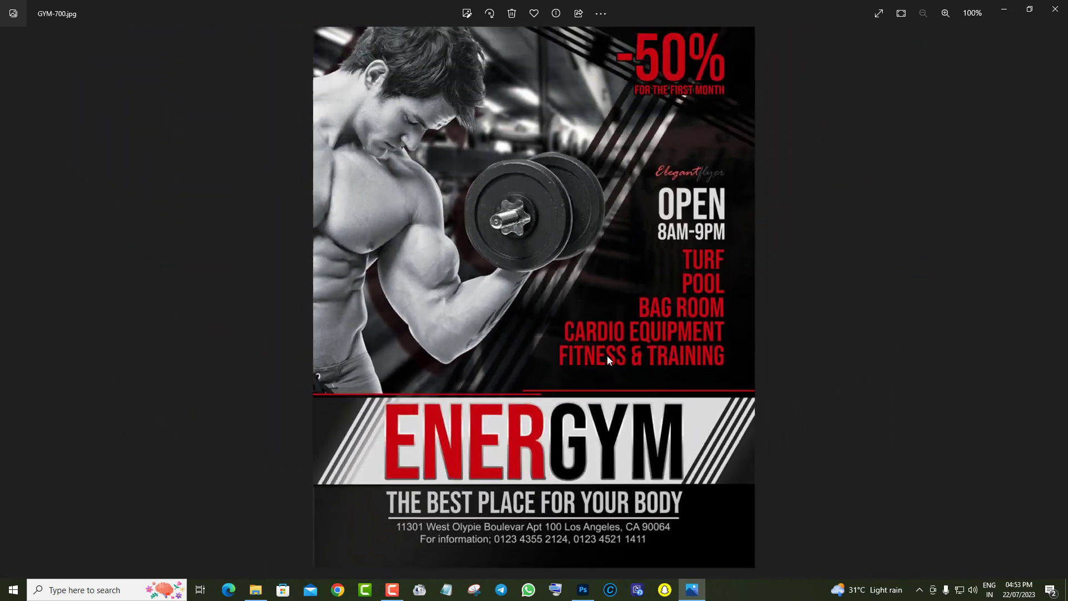
# Step: Open PsFiels_gym_013.jpg and examine the outlined START TRAINING TODAY lettering over the athlete, ending on the full post
pyautogui.click(1064, 312)
pyautogui.scroll(3, 629, 391)
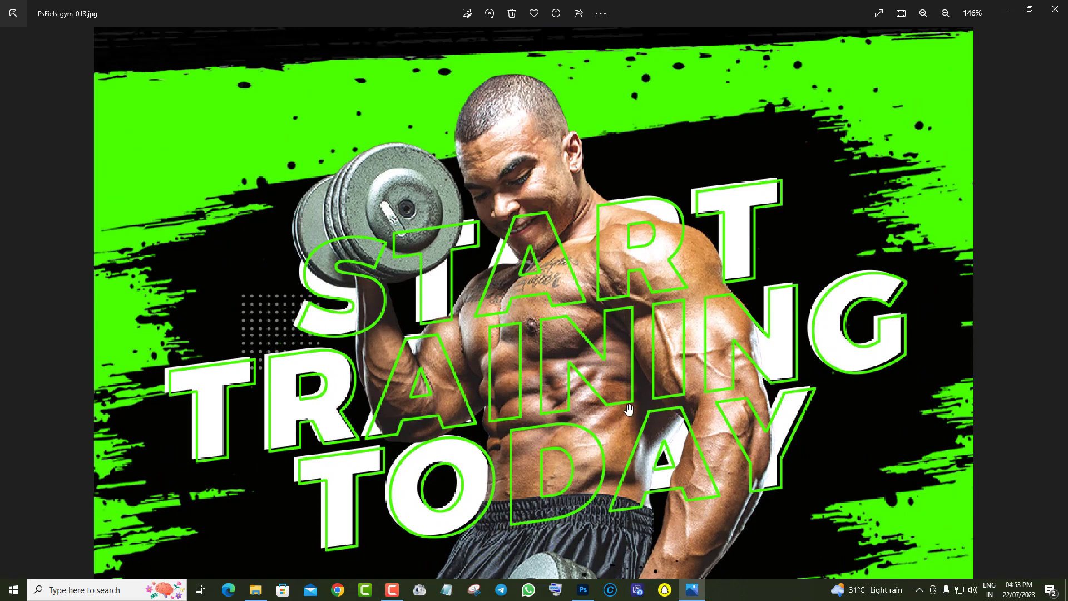
pyautogui.scroll(5, 629, 409)
pyautogui.moveTo(629, 410); pyautogui.dragTo(632, 178)
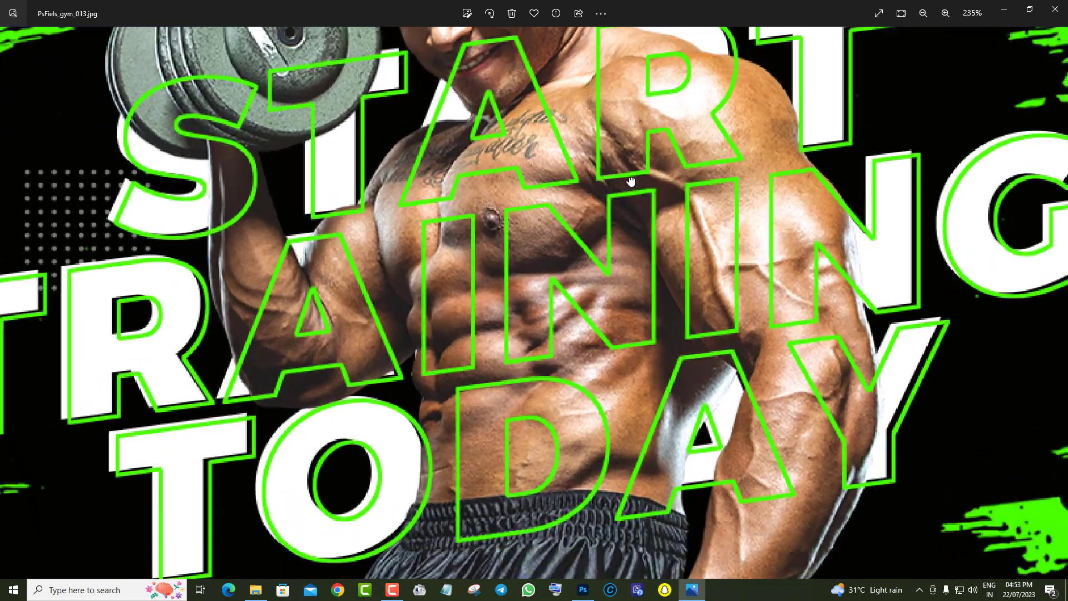
pyautogui.moveTo(635, 383); pyautogui.dragTo(628, 220)
pyautogui.scroll(-3, 583, 414)
pyautogui.scroll(-5, 582, 415)
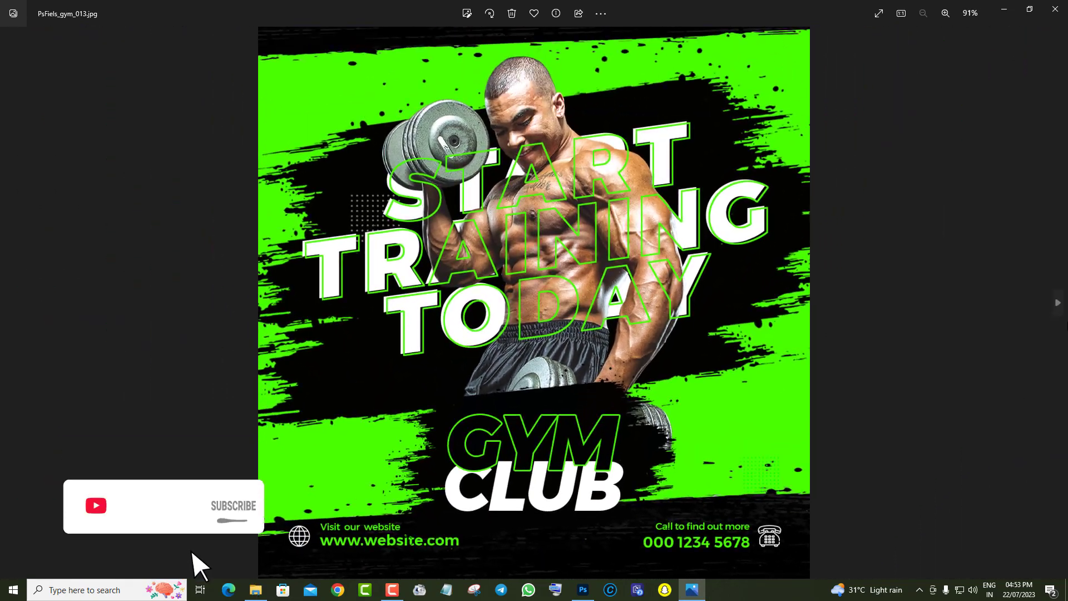
# Step: Open PsFiles_Fitness_002.jpg and look over the yellow training post up close and as a whole
pyautogui.click(1064, 311)
pyautogui.scroll(3, 652, 149)
pyautogui.moveTo(652, 149)
pyautogui.mouseDown()
pyautogui.moveTo(648, 449)
pyautogui.moveTo(655, 162)
pyautogui.mouseUp()
pyautogui.scroll(-4, 656, 360)
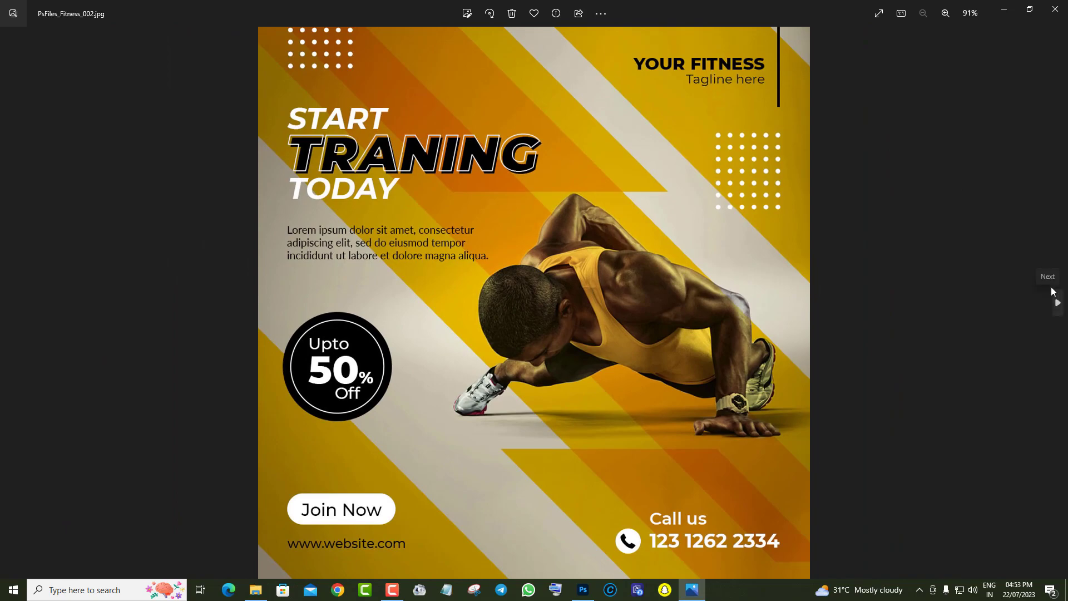
# Step: Open PsFiles_Fitness_02.jpg and inspect the athlete photo, SHAPE YOUR BODY headline and Book Now section, ending on the full post
pyautogui.click(1053, 303)
pyautogui.scroll(5, 663, 380)
pyautogui.moveTo(715, 162); pyautogui.dragTo(658, 462)
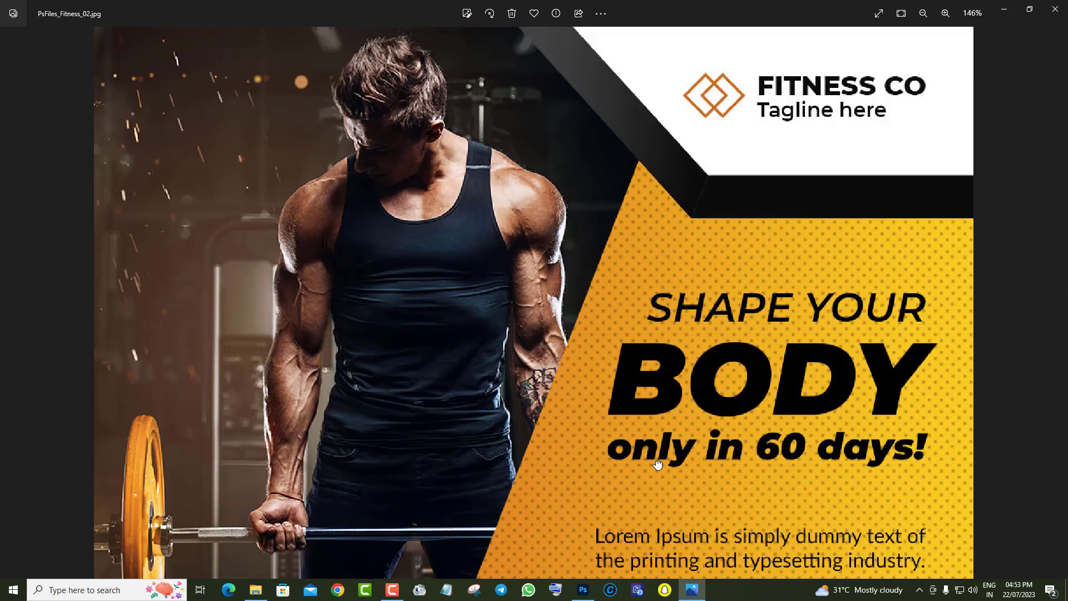
pyautogui.scroll(4, 643, 466)
pyautogui.moveTo(534, 411); pyautogui.dragTo(632, 498)
pyautogui.scroll(-4, 632, 498)
pyautogui.moveTo(671, 536); pyautogui.dragTo(662, 299)
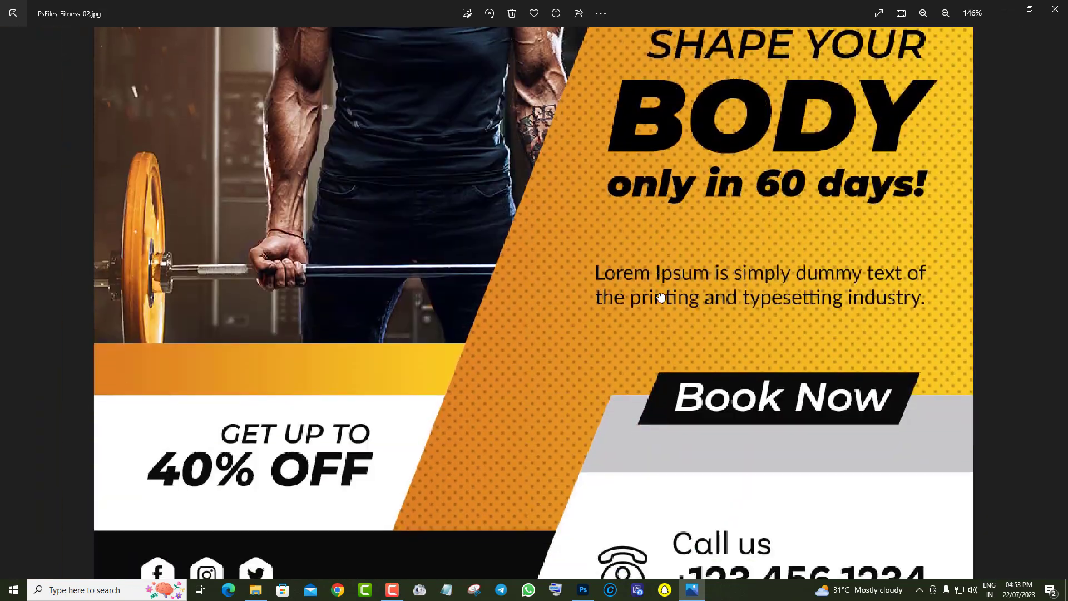
pyautogui.moveTo(664, 455); pyautogui.dragTo(640, 343)
pyautogui.scroll(-3, 638, 426)
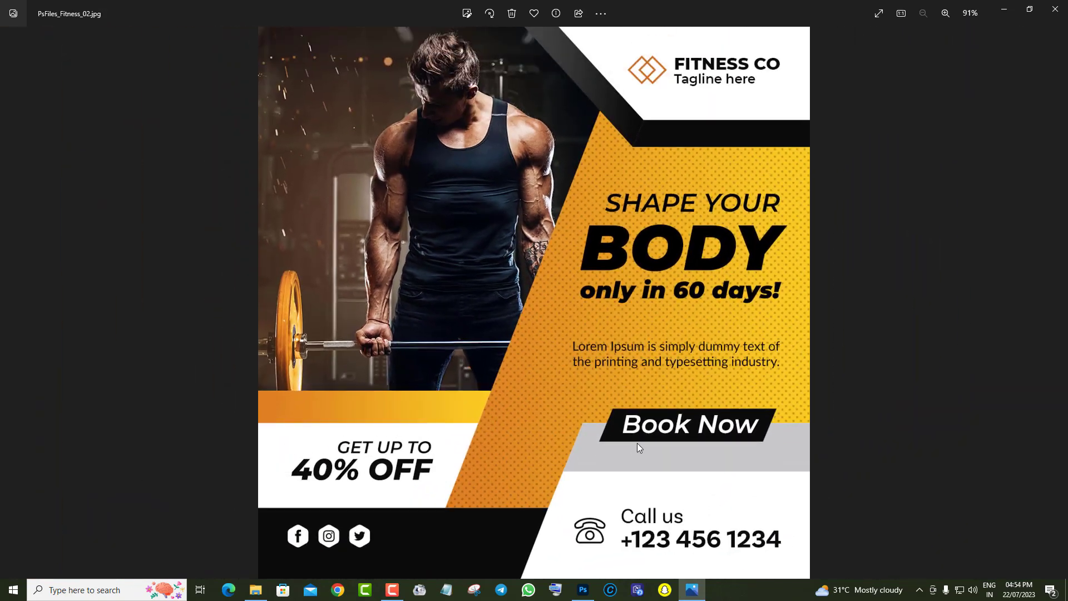
# Step: Open PsFiles_Fitness_03.jpg and examine the athlete, headline, 40% OFF badge and contact area in detail, ending on the full post
pyautogui.click(1056, 302)
pyautogui.scroll(3, 674, 410)
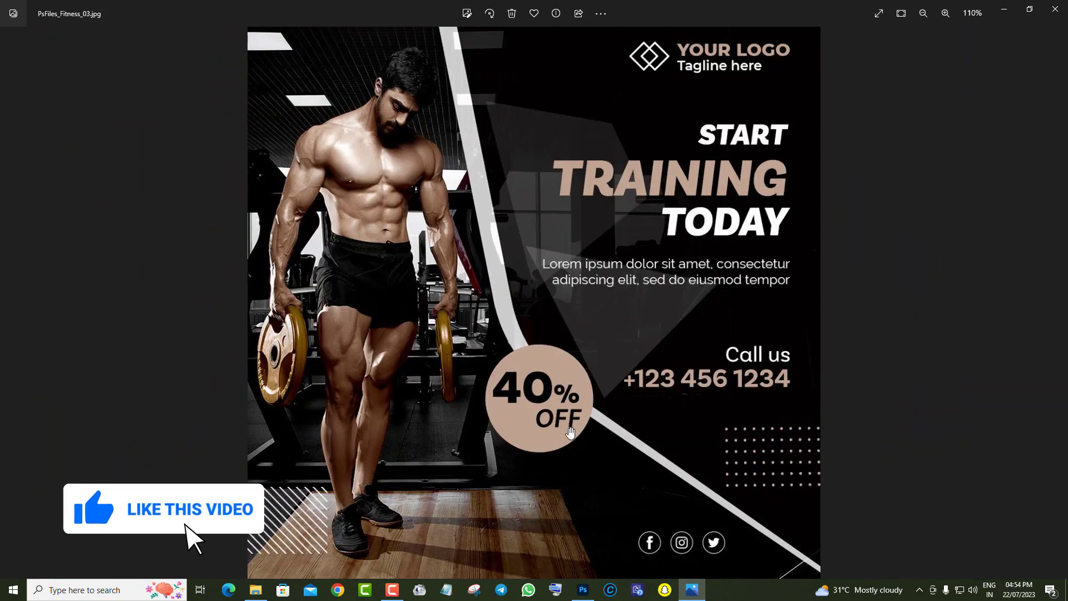
pyautogui.moveTo(548, 256); pyautogui.dragTo(533, 469)
pyautogui.scroll(3, 439, 445)
pyautogui.moveTo(370, 248); pyautogui.dragTo(420, 374)
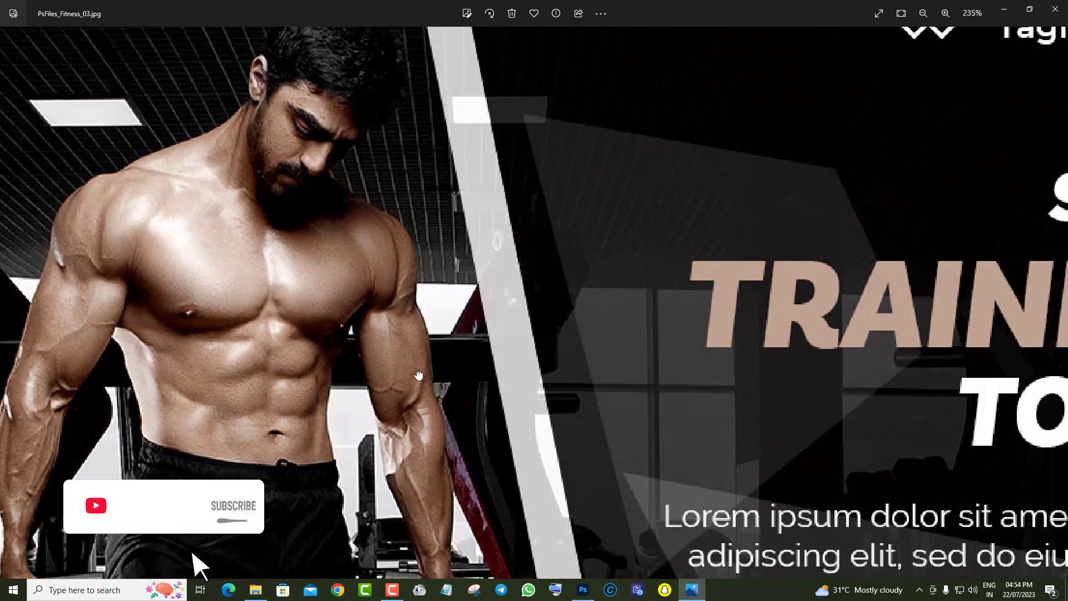
pyautogui.scroll(-5, 409, 390)
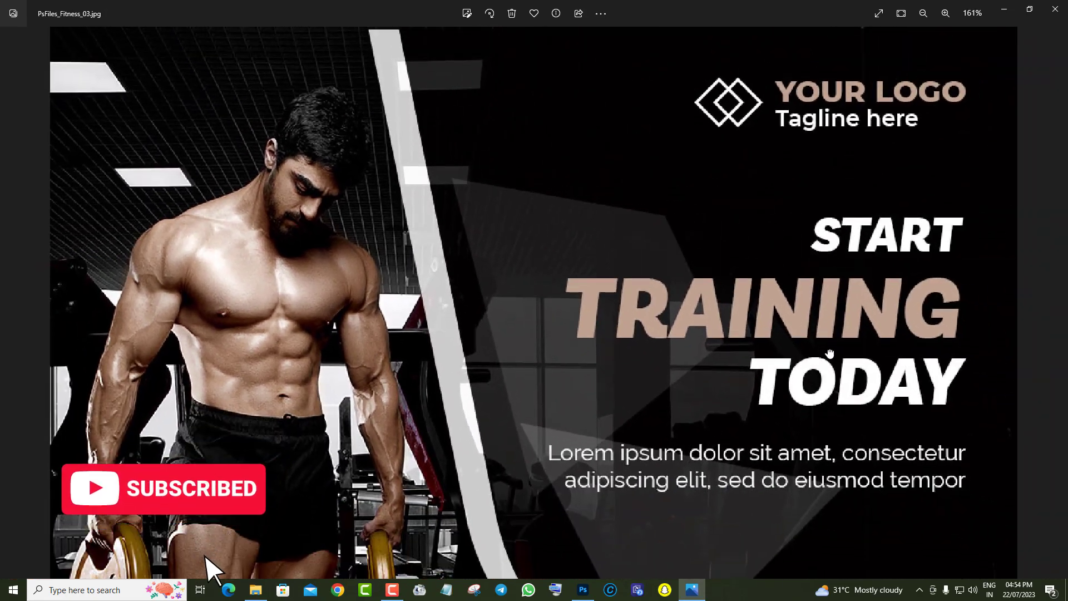
pyautogui.scroll(3, 830, 156)
pyautogui.moveTo(761, 380); pyautogui.dragTo(749, 172)
pyautogui.moveTo(765, 336); pyautogui.dragTo(769, 195)
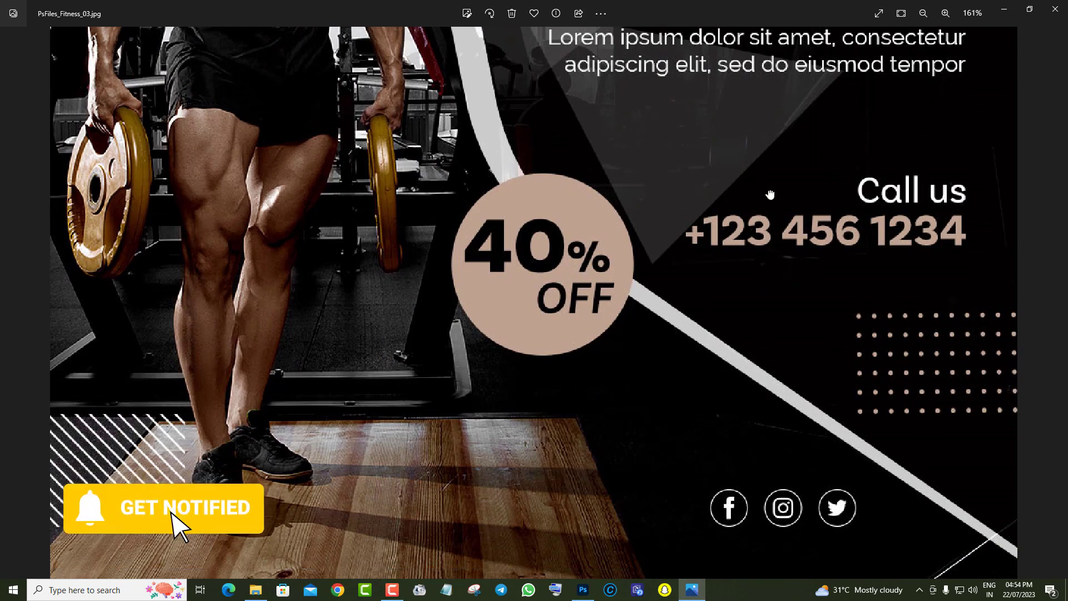
pyautogui.scroll(-1, 748, 337)
pyautogui.scroll(-4, 748, 336)
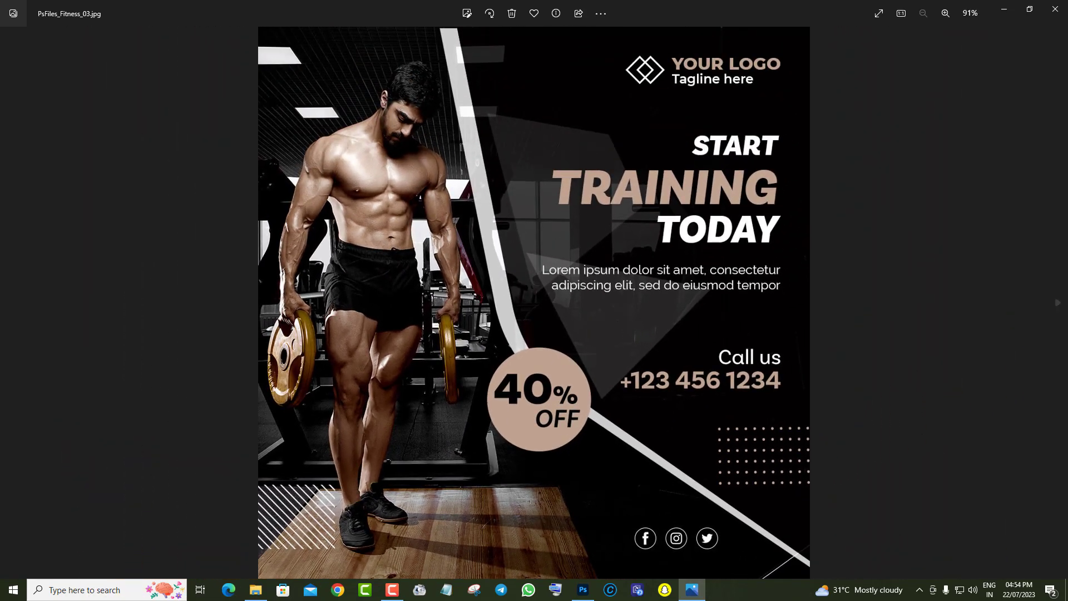
# Step: Open PsFiles_Fitness_20.jpg and inspect the FITLIFE post from its headline down to the discount badge and contact details
pyautogui.click(1057, 303)
pyautogui.scroll(4, 602, 468)
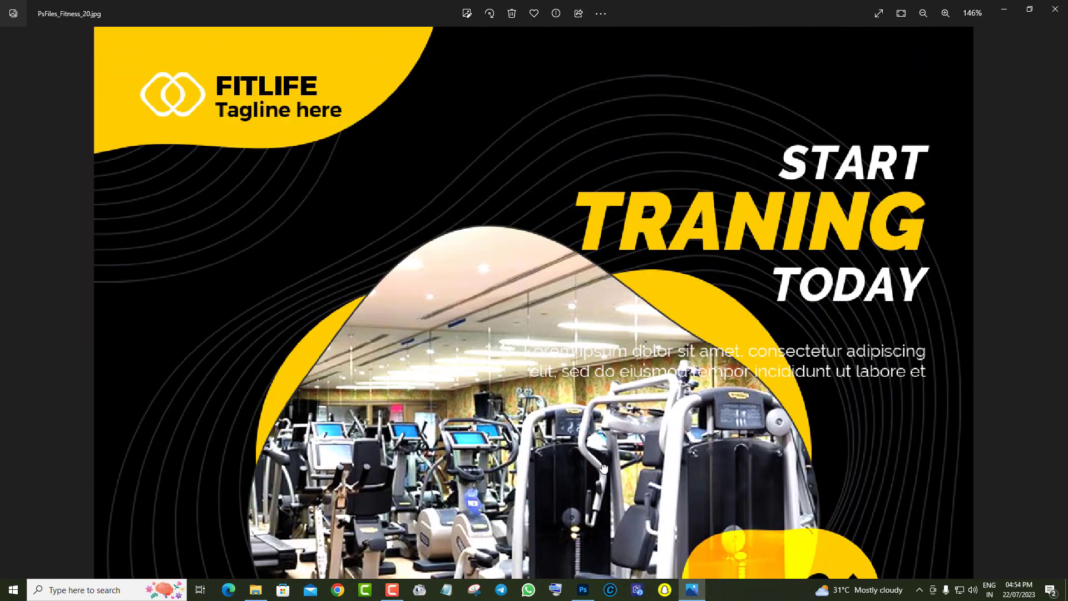
pyautogui.moveTo(603, 467); pyautogui.dragTo(616, 143)
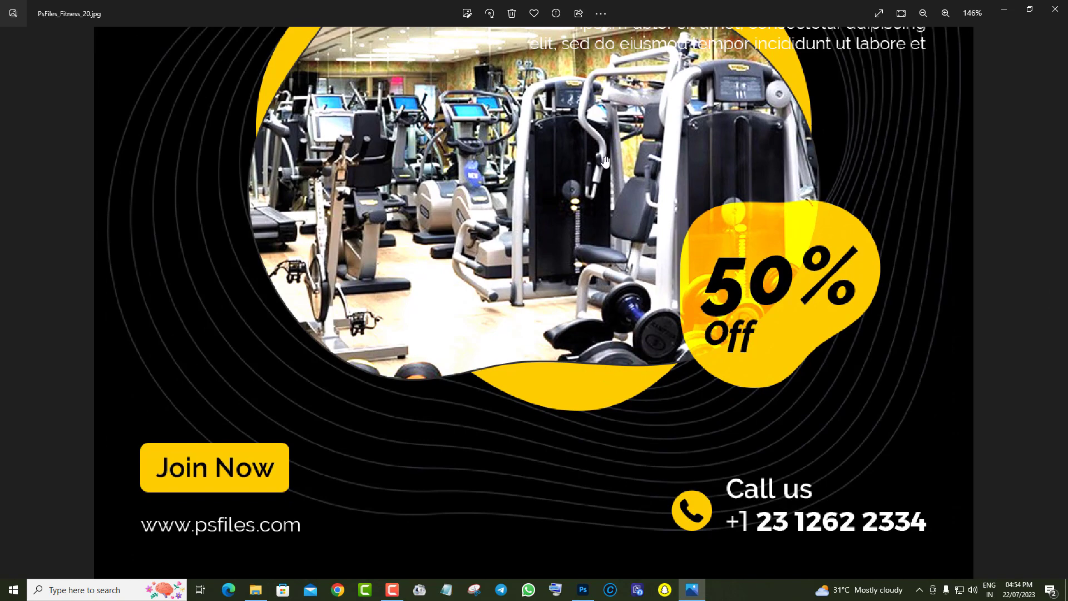
pyautogui.scroll(-4, 699, 377)
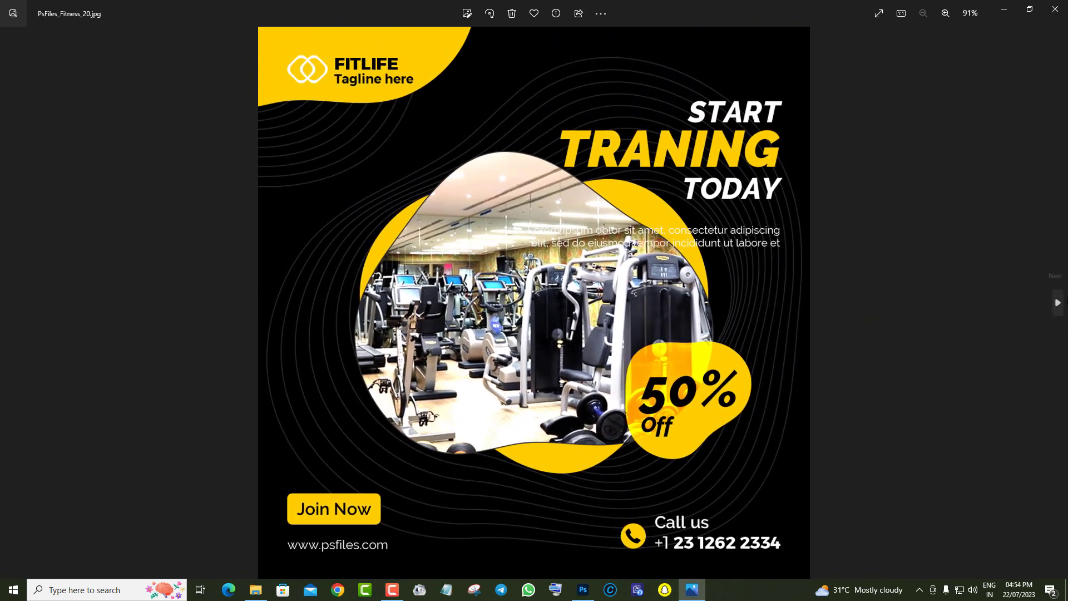
# Step: Open PsFiles_Gym.jpg and inspect the GYM WEEKLY PROGRAM headline, athlete photo and contact area, ending on the full post
pyautogui.click(1056, 308)
pyautogui.scroll(4, 542, 347)
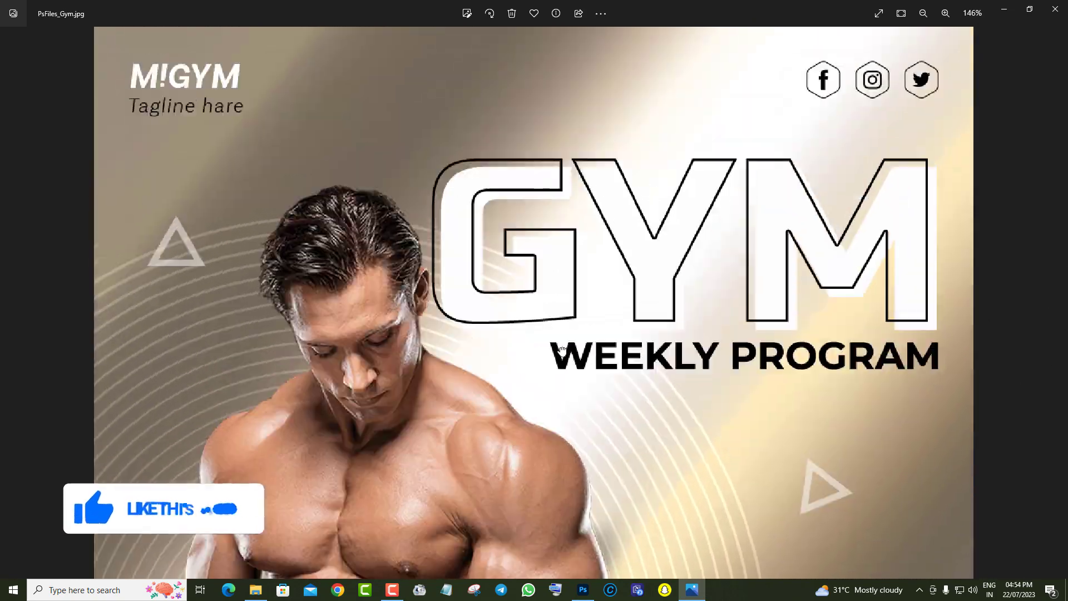
pyautogui.moveTo(562, 354); pyautogui.dragTo(576, 112)
pyautogui.moveTo(511, 267); pyautogui.dragTo(525, 181)
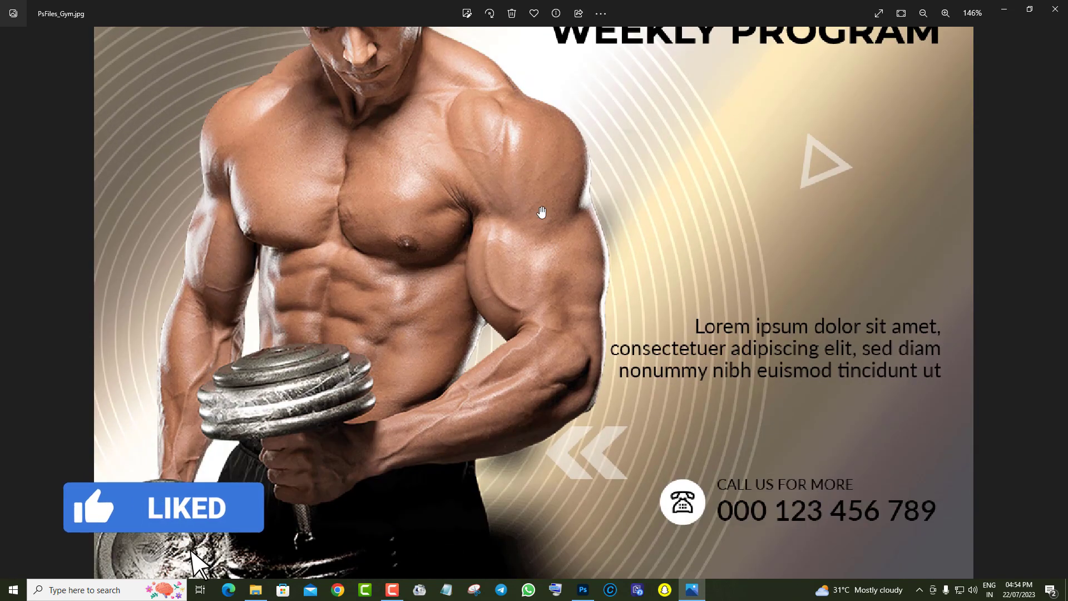
pyautogui.scroll(-3, 566, 288)
pyautogui.scroll(-2, 566, 288)
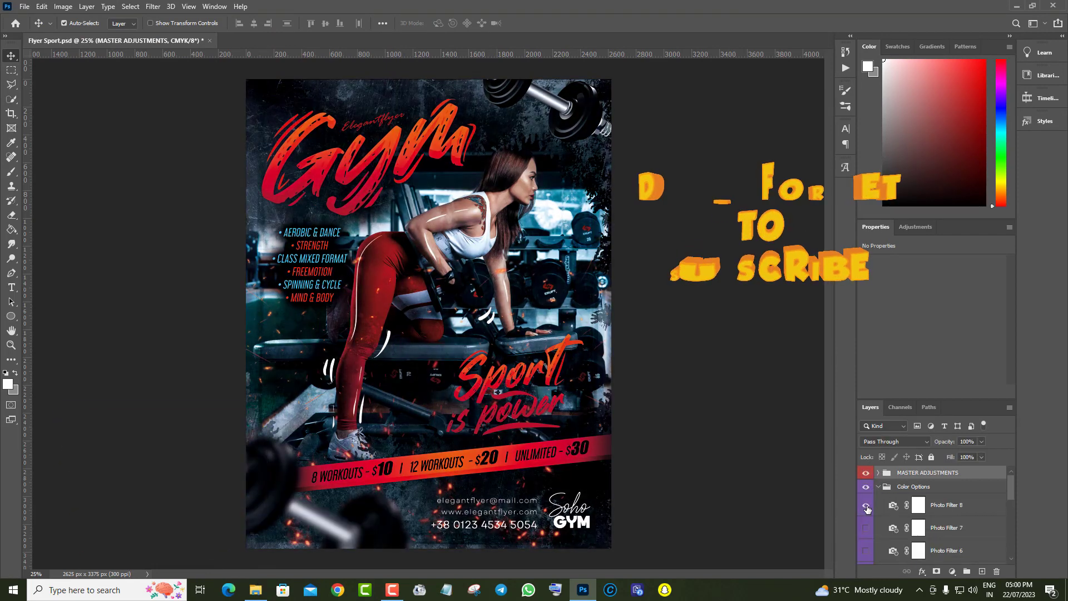
# Step: In Photoshop, preview the Photo Filter 7 and Photo Filter 6 colour options on Flyer Sport.psd and collapse the Color Options group
pyautogui.click(865, 529)
pyautogui.click(866, 529)
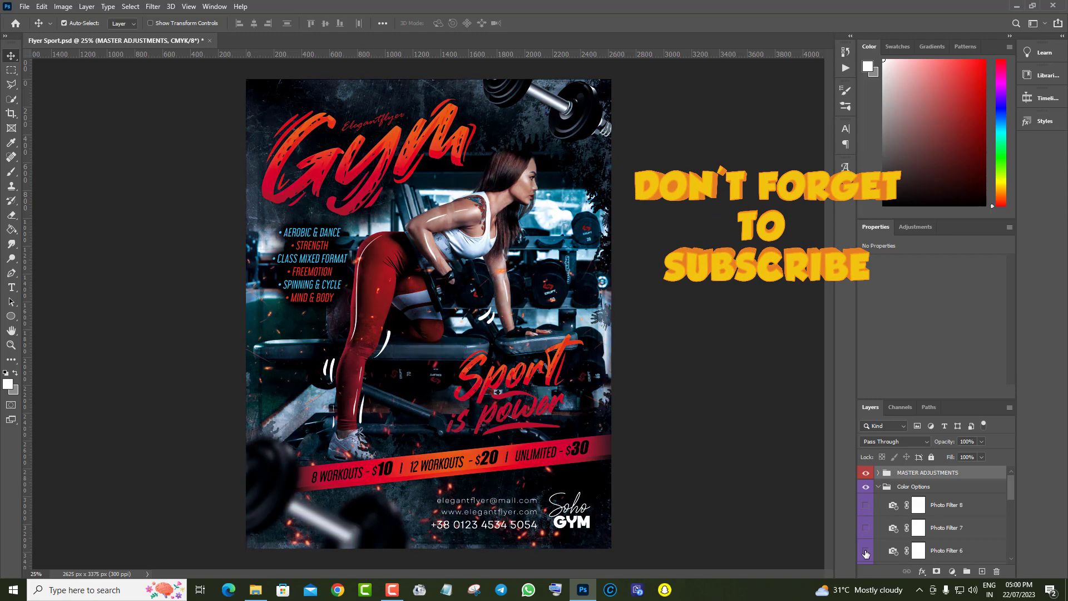
pyautogui.click(866, 550)
pyautogui.click(865, 550)
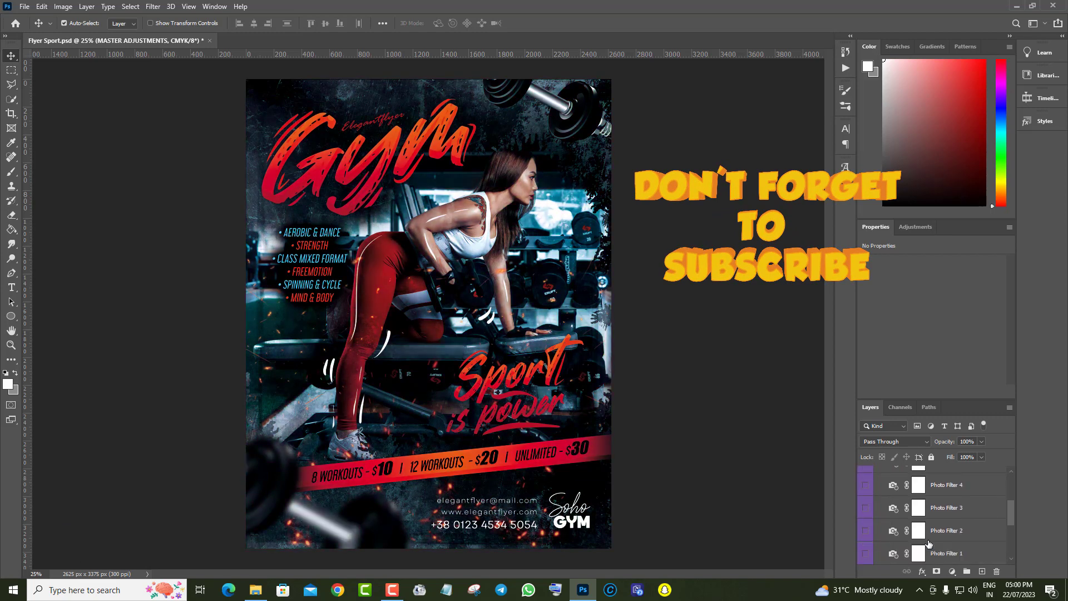
pyautogui.click(874, 487)
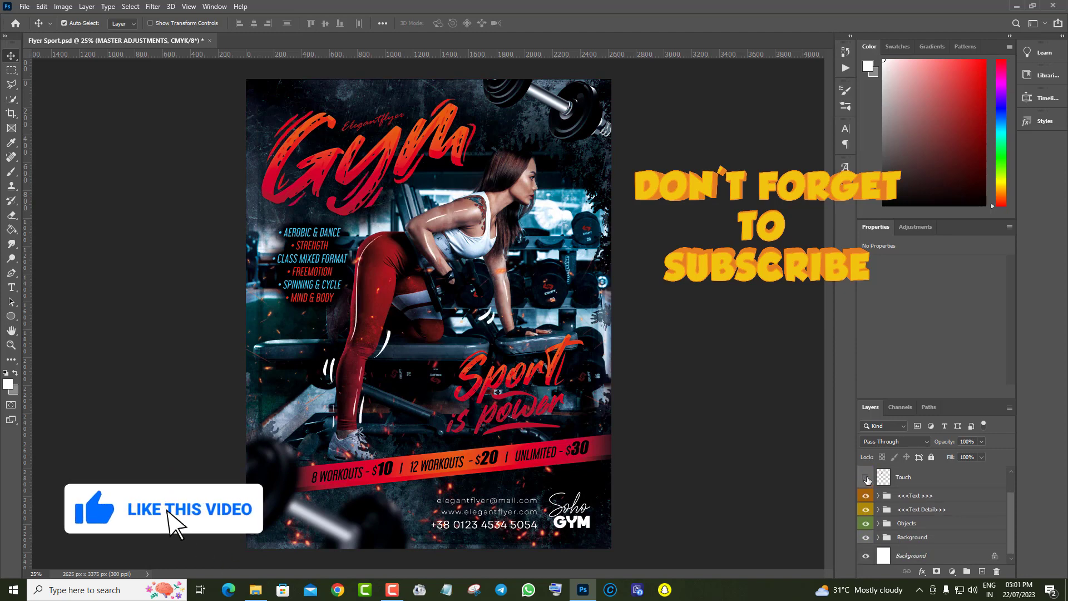
# Step: Hide and show the Text Detail group and the Background group in turn to check what each contains
pyautogui.click(865, 510)
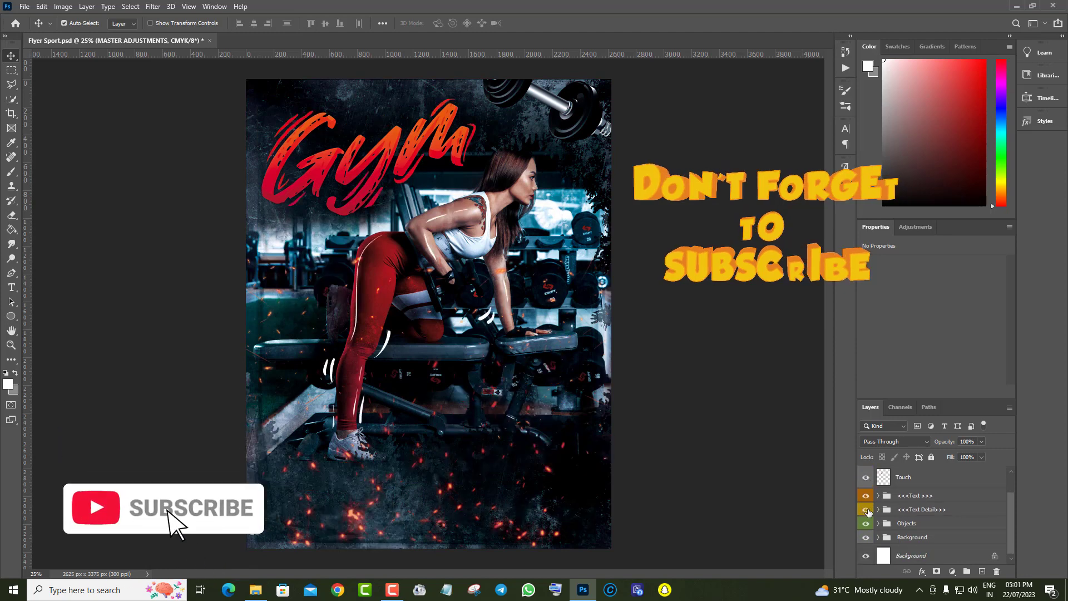
pyautogui.click(866, 509)
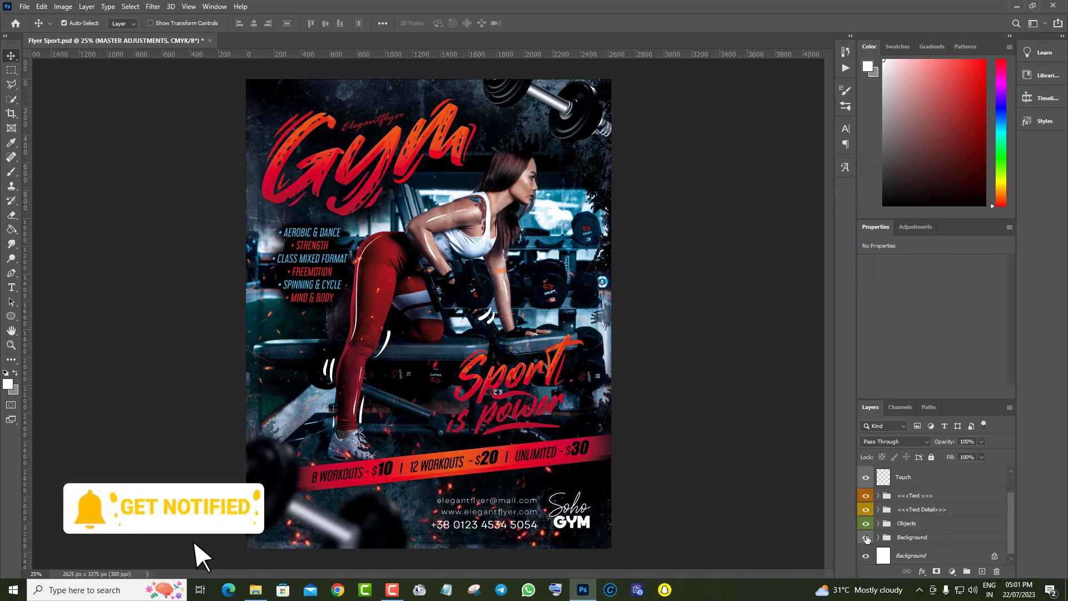
pyautogui.click(865, 537)
pyautogui.click(865, 537)
# Step: Expand the Background group and toggle its grunge layer off and on to check its effect
pyautogui.click(878, 537)
pyautogui.scroll(-3, 993, 540)
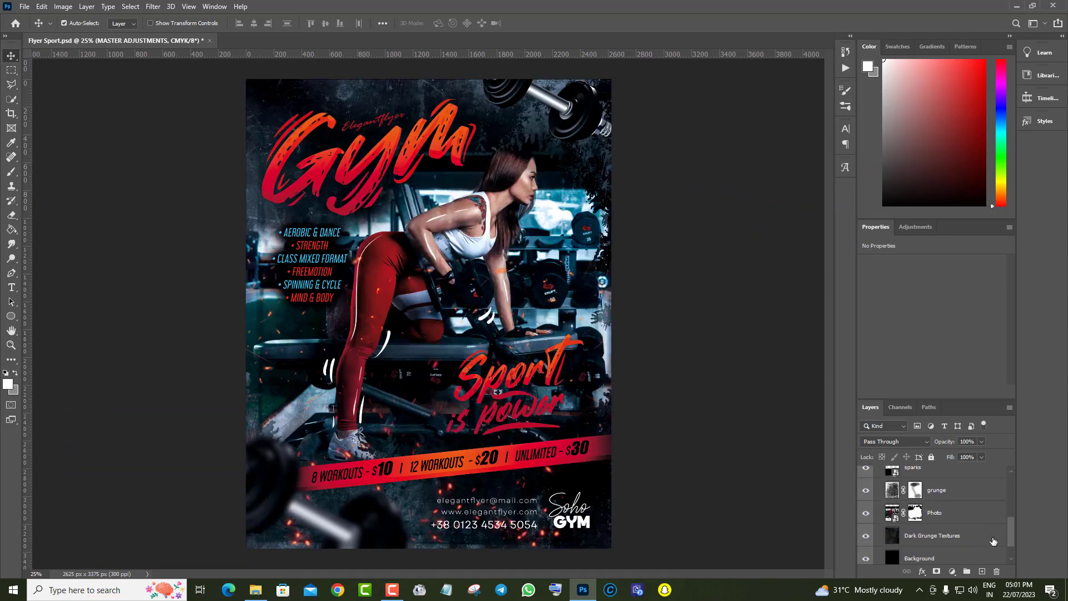
pyautogui.click(866, 491)
pyautogui.click(866, 491)
# Step: Open the contents of the Photo smart object and also open the image barbell-1839086_1920.jpg
pyautogui.click(893, 519)
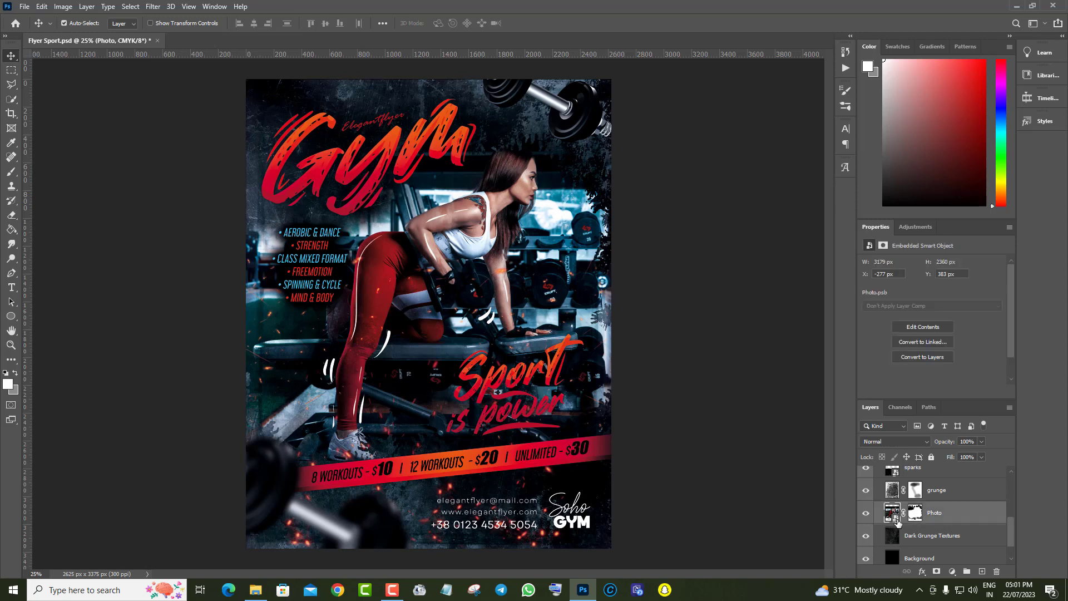
pyautogui.doubleClick(894, 517)
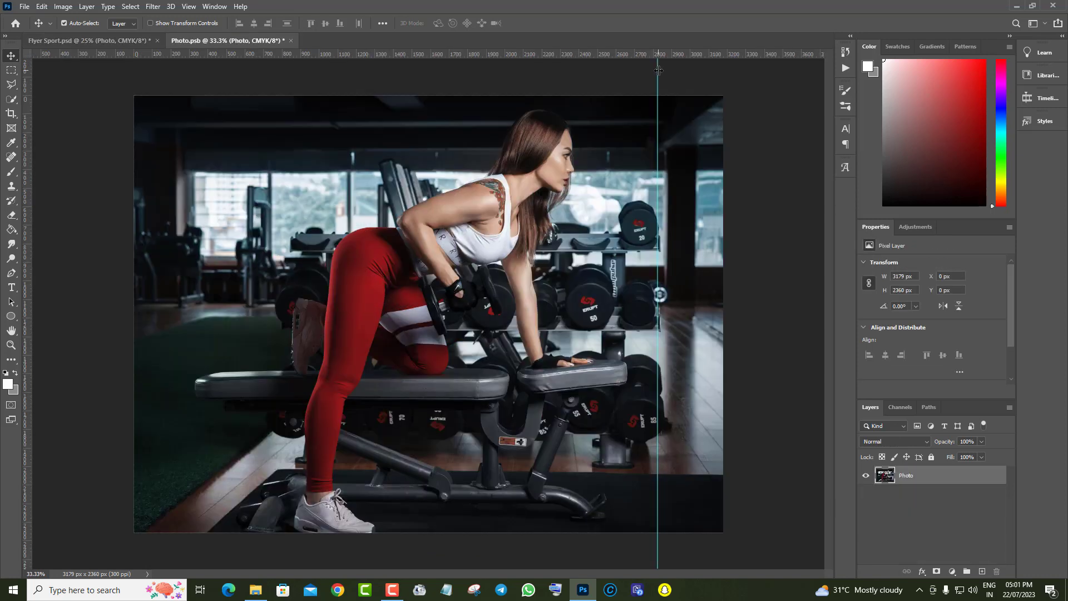
pyautogui.click(25, 7)
pyautogui.click(40, 30)
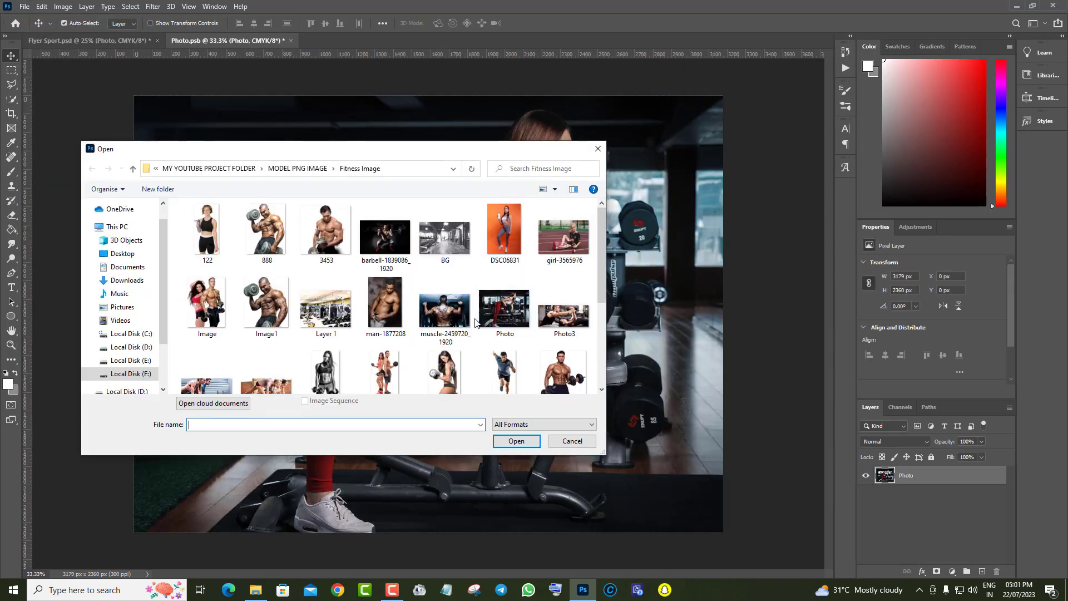
pyautogui.click(517, 441)
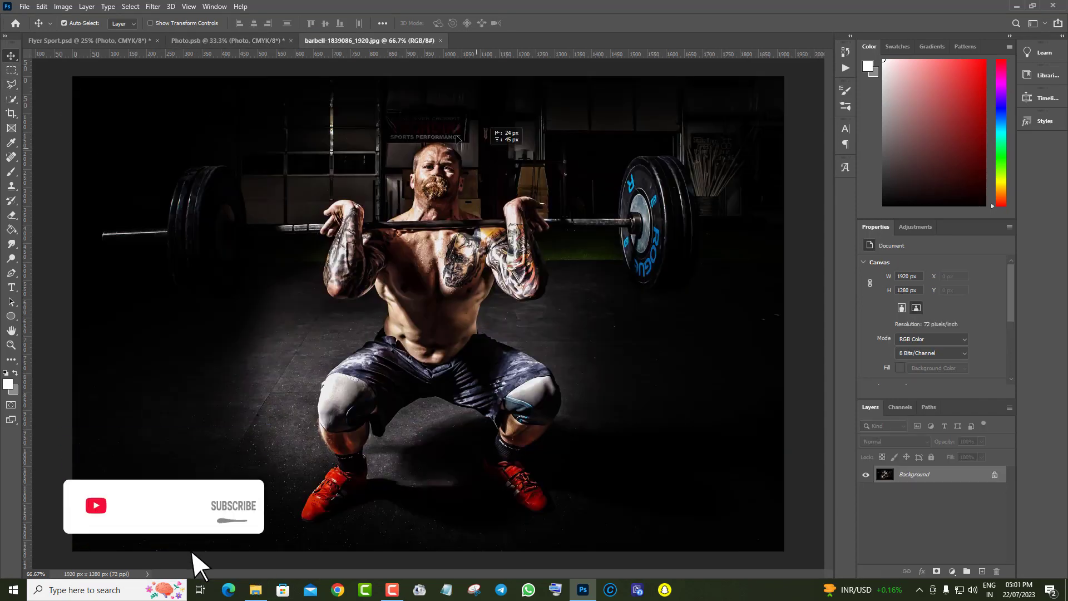
# Step: Bring the barbell image into Photo.psb as a new layer and scale it to 186.33% so it covers the original photo
pyautogui.moveTo(456, 136); pyautogui.dragTo(354, 255)
pyautogui.click(42, 7)
pyautogui.click(97, 250)
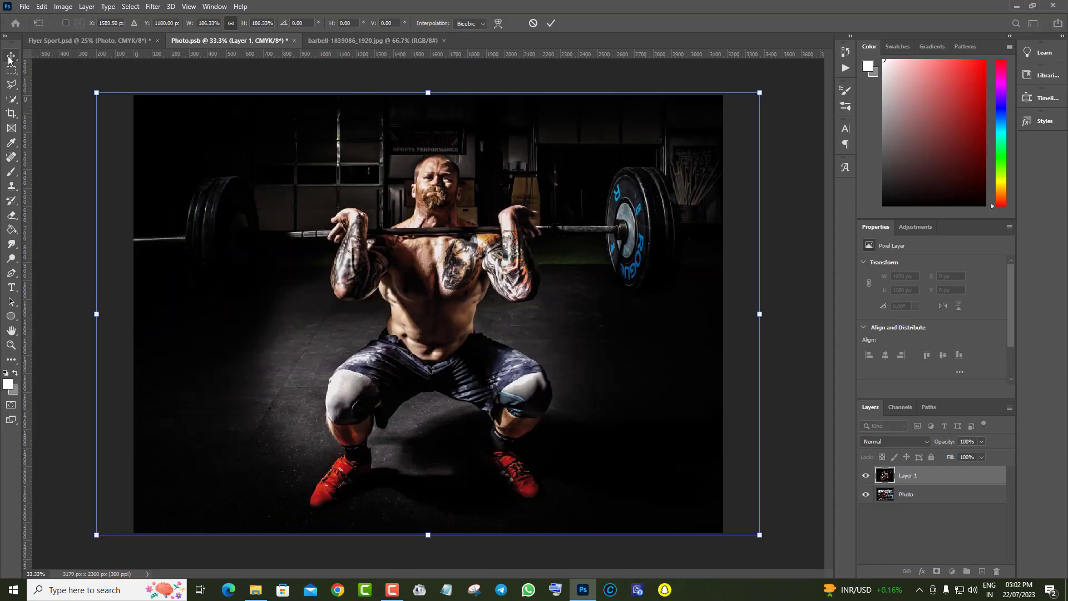
pyautogui.click(10, 56)
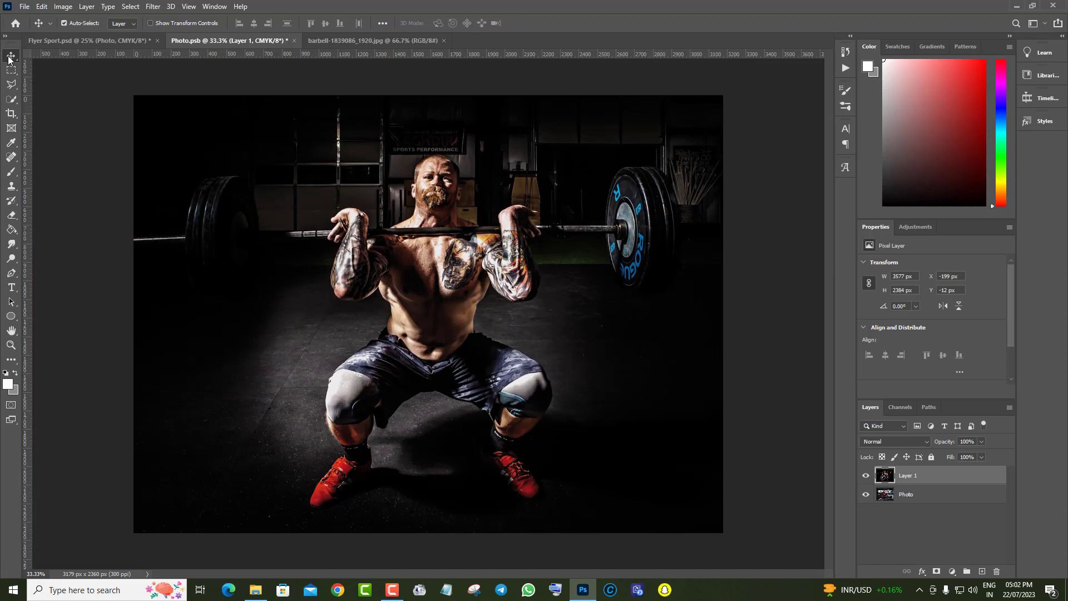
# Step: Close the barbell image, then save and close Photo.psb to update the flyer
pyautogui.click(444, 41)
pyautogui.click(295, 40)
pyautogui.press('Return')
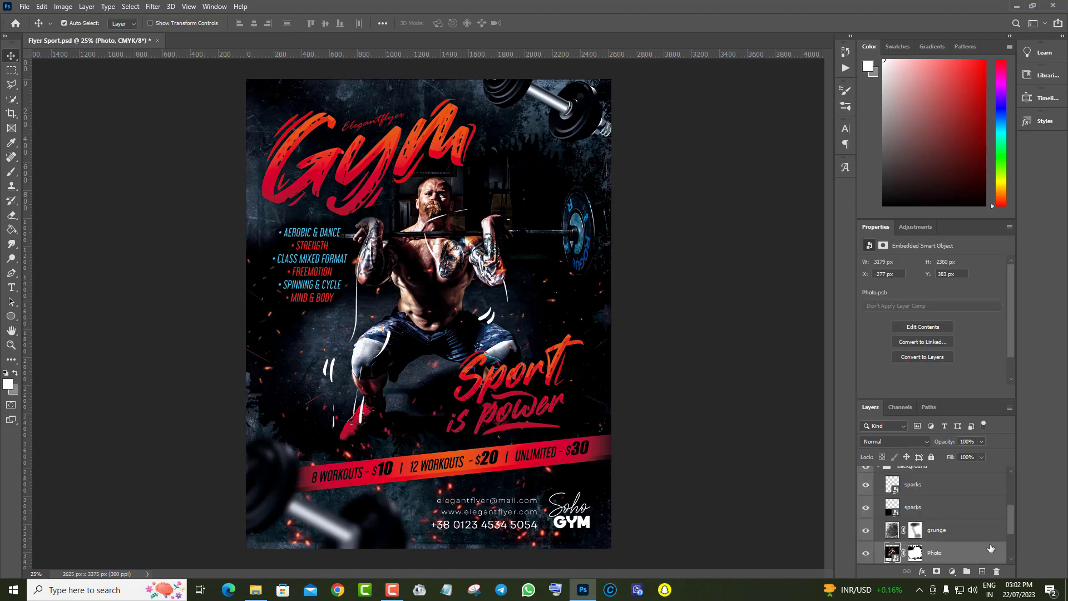
# Step: Disable the Photo layer's mask and enable it again to compare the result
pyautogui.scroll(-1, 990, 547)
pyautogui.rightClick(916, 528)
pyautogui.rightClick(916, 528)
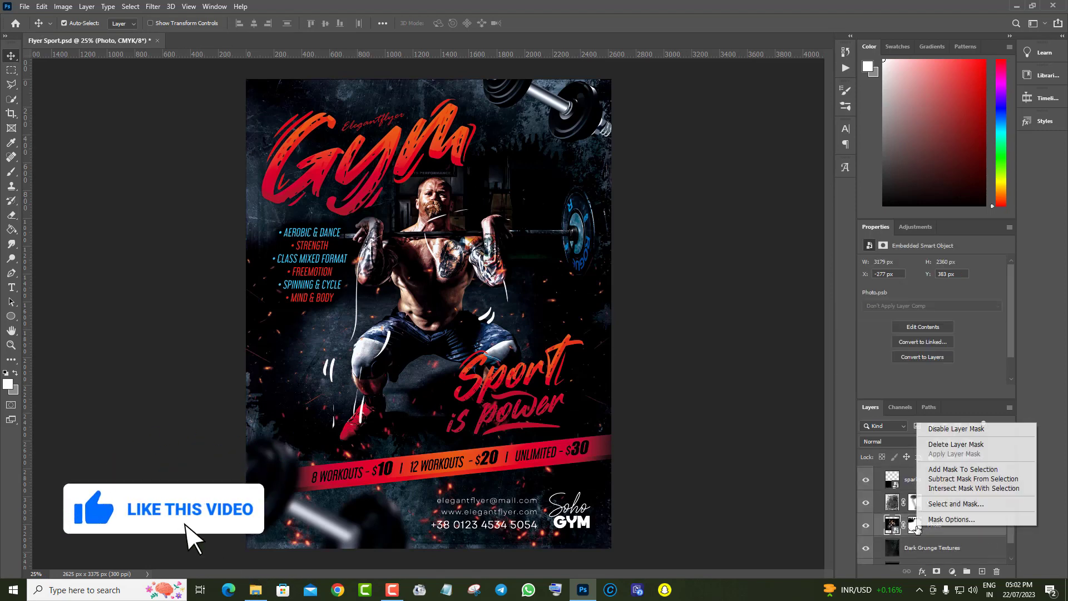
pyautogui.click(955, 428)
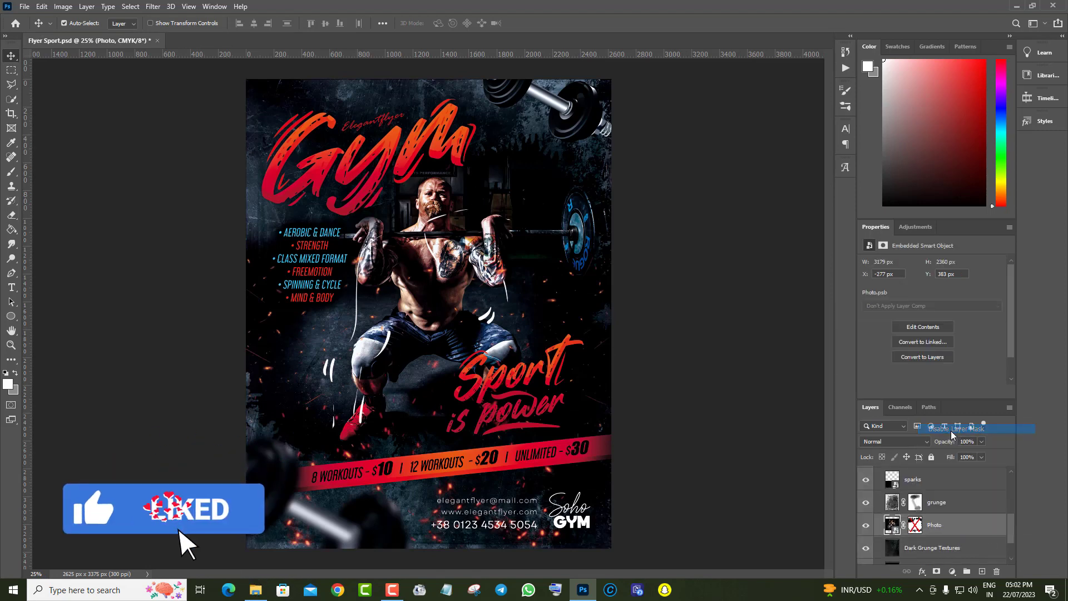
pyautogui.rightClick(909, 529)
pyautogui.click(955, 428)
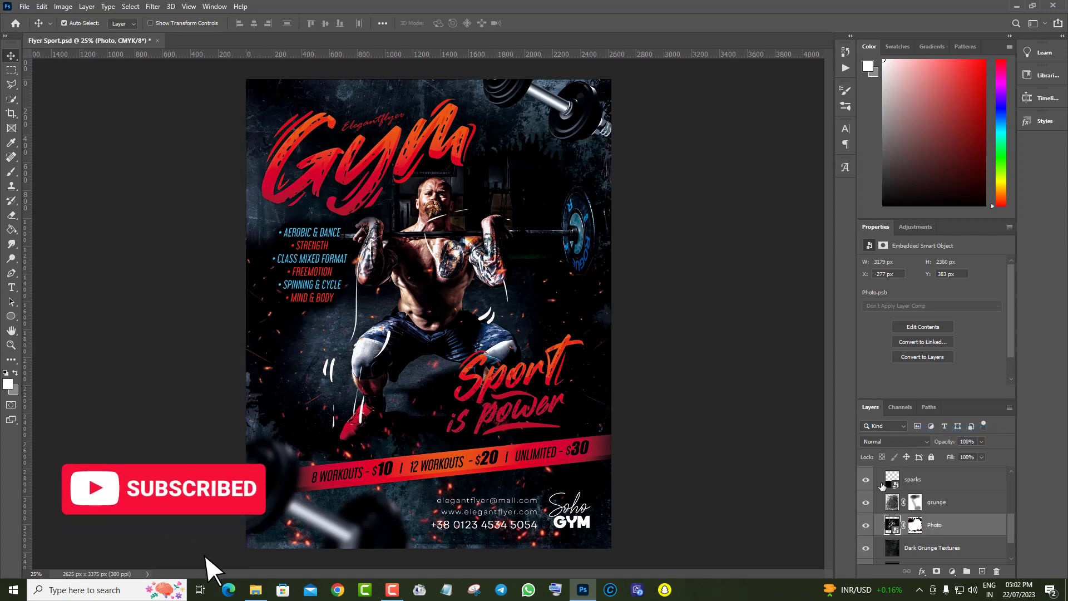
# Step: Toggle the grunge and Dark Grunge Textures layers off and on to compare the new photo with and without them
pyautogui.click(866, 503)
pyautogui.click(865, 504)
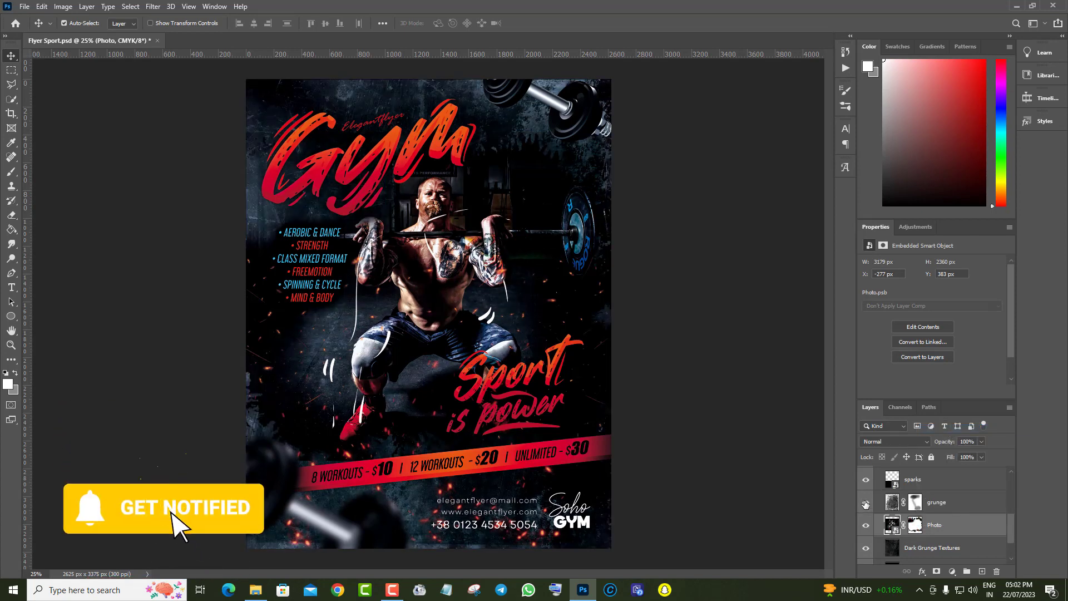
pyautogui.scroll(-2, 865, 504)
pyautogui.click(865, 507)
pyautogui.click(865, 507)
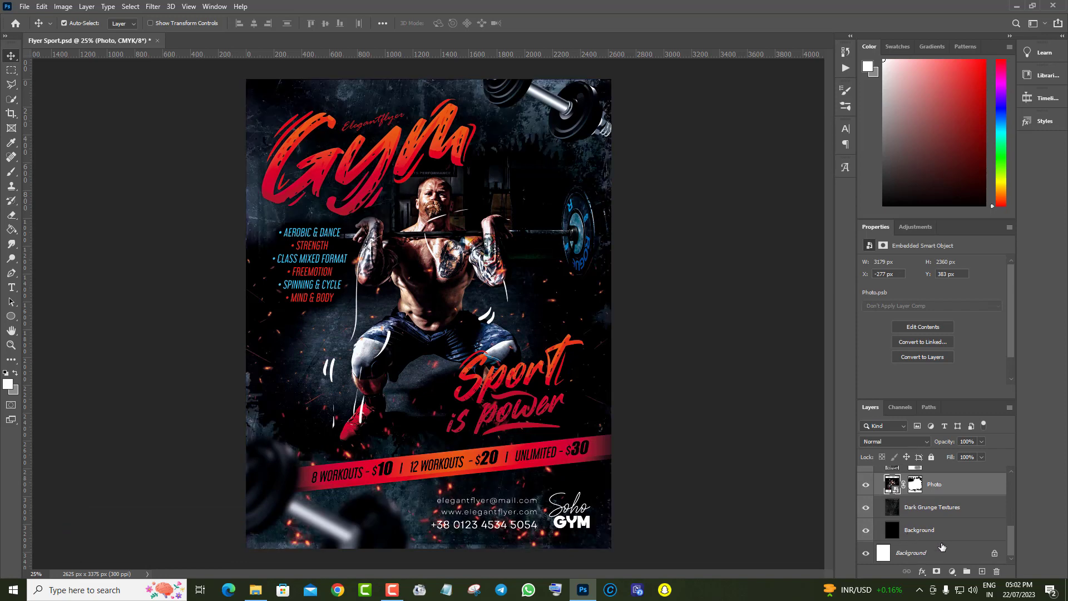
# Step: Expand the MASTER ADJUSTMENTS group and set its Levels adjustment to shadow input 12 and midtones 1.03
pyautogui.scroll(5, 942, 547)
pyautogui.click(880, 473)
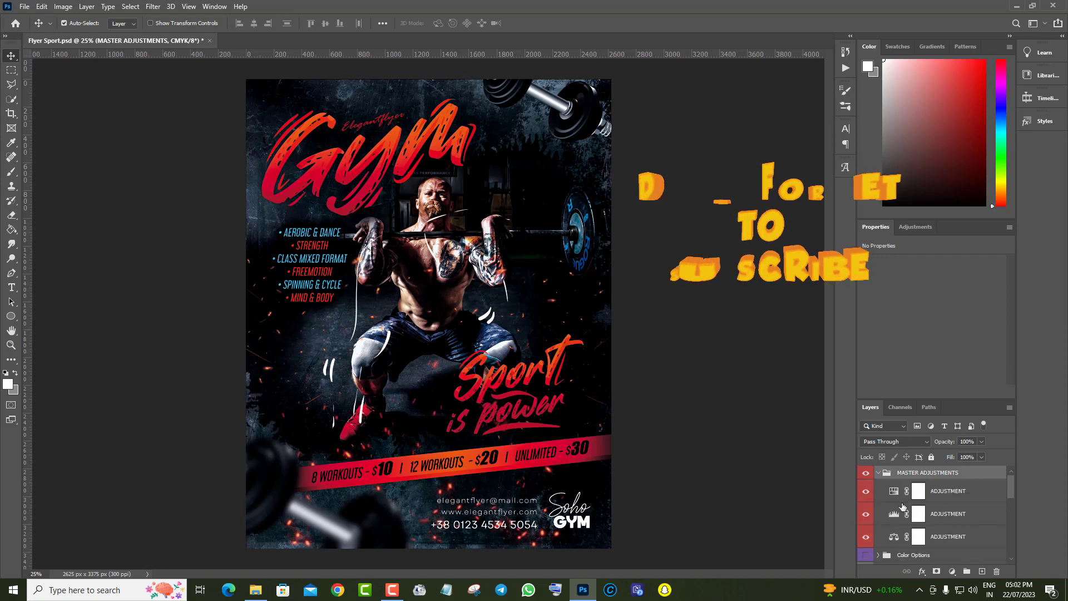
pyautogui.click(893, 515)
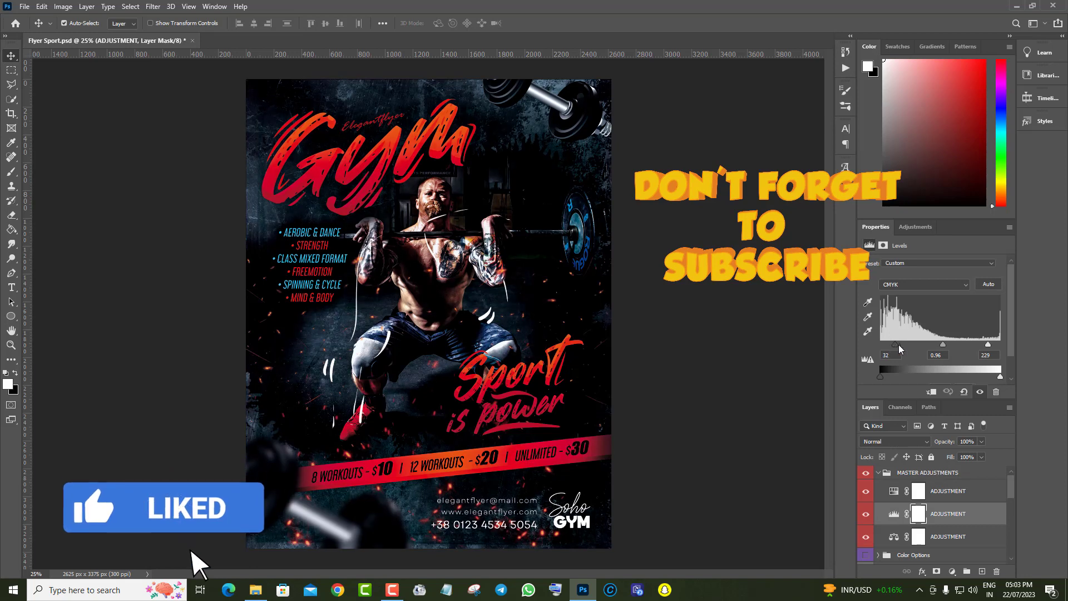
pyautogui.moveTo(887, 344); pyautogui.dragTo(935, 346)
# Step: Apply Color Balance to the Photo layer's midtones with Cyan–Red at -48 and Yellow–Blue at +46
pyautogui.scroll(-3, 993, 532)
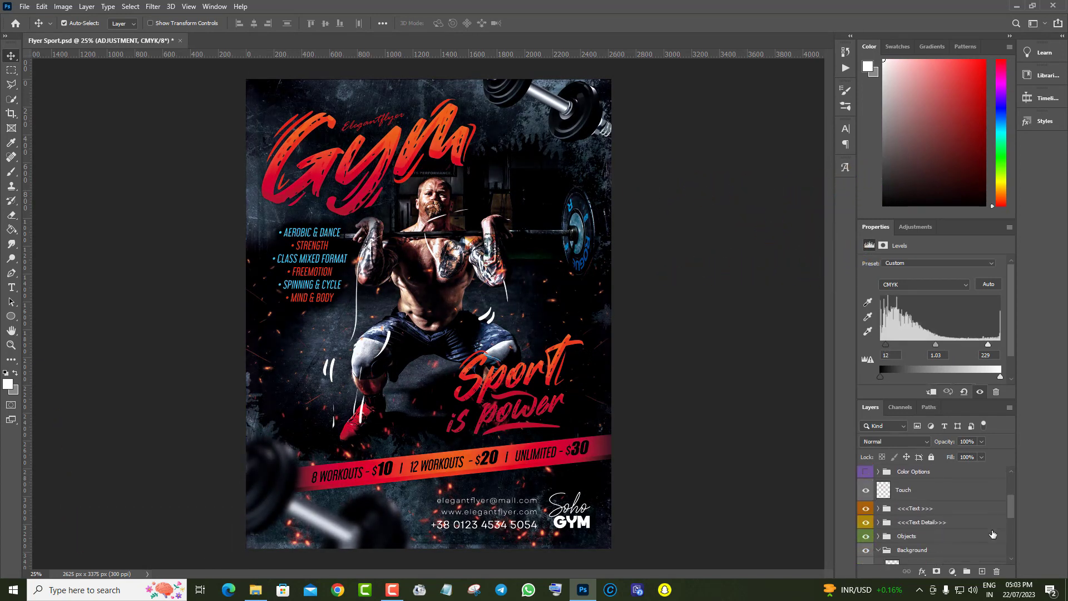
pyautogui.click(970, 503)
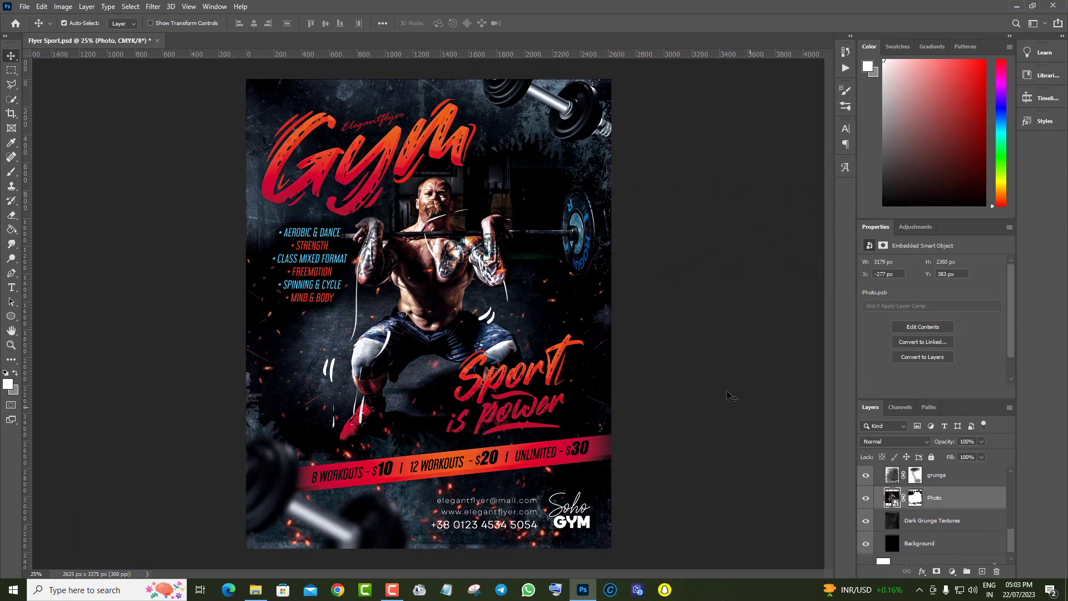
pyautogui.click(63, 6)
pyautogui.moveTo(78, 35)
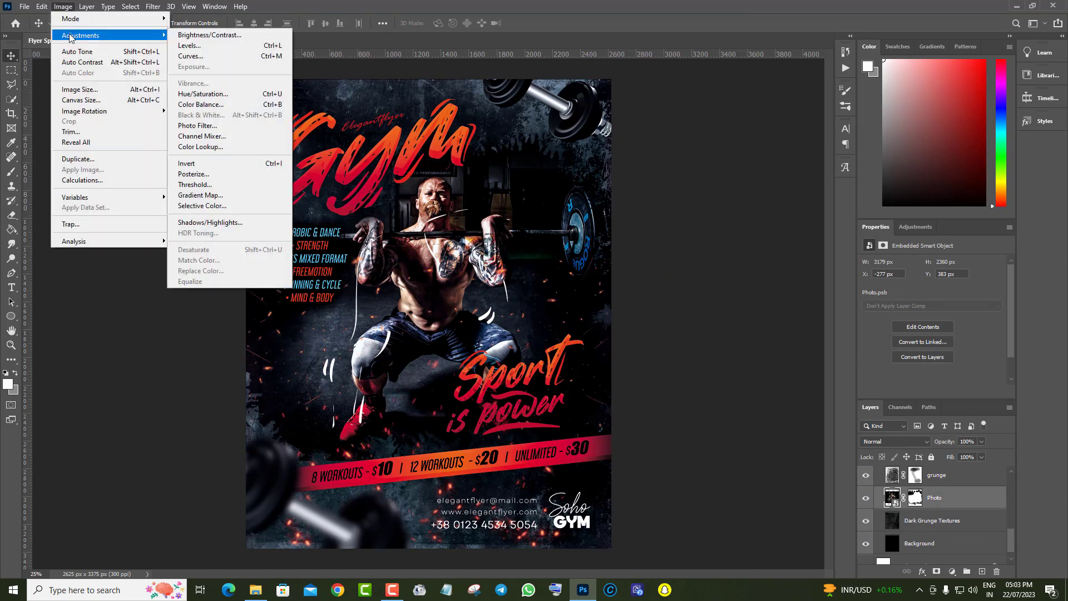
pyautogui.click(201, 104)
pyautogui.moveTo(496, 136); pyautogui.dragTo(711, 132)
pyautogui.moveTo(723, 207); pyautogui.dragTo(694, 183)
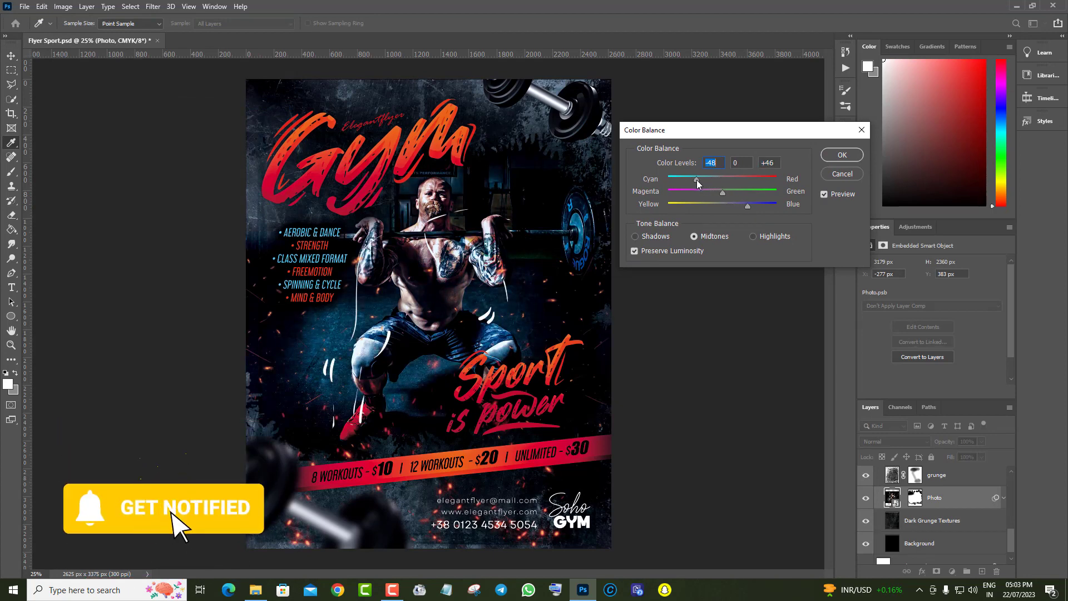
pyautogui.click(842, 155)
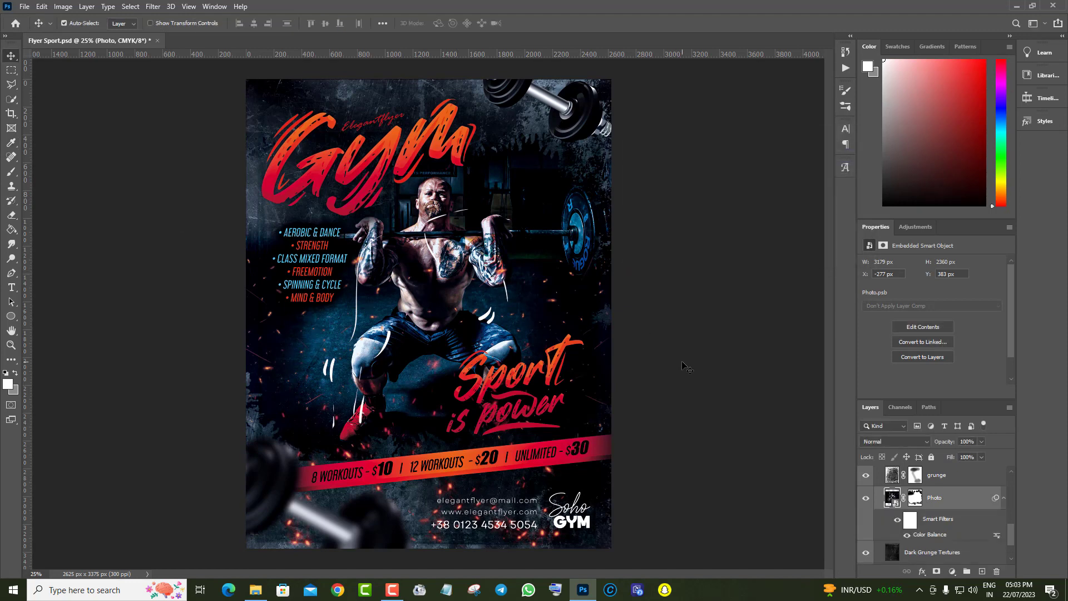
# Step: Check the Gym title layer in the Text group and the sport is power layer in the Text Detail group by toggling their visibility
pyautogui.scroll(3, 934, 527)
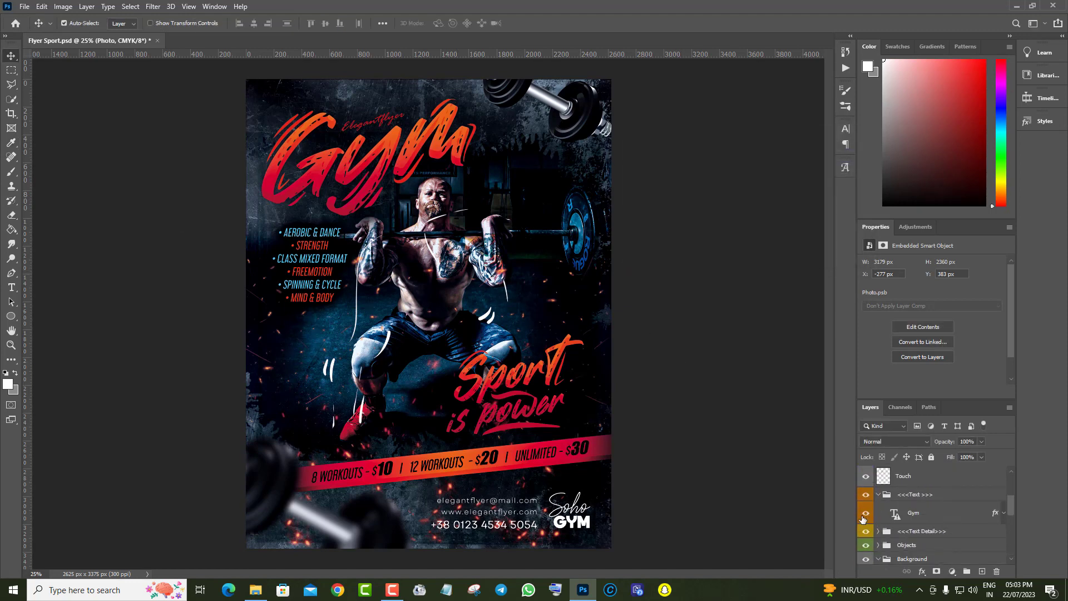
pyautogui.click(866, 514)
pyautogui.click(917, 515)
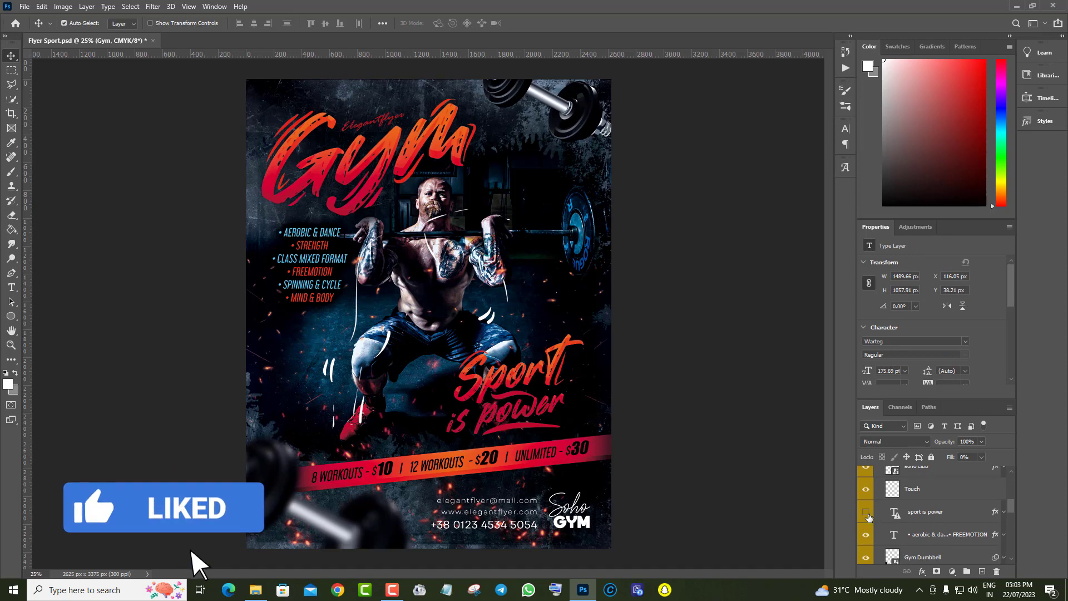
pyautogui.click(865, 511)
# Step: Replace the sport is power text with "Your Text" at 53 pt and move it slightly up above the price banner
pyautogui.doubleClick(893, 512)
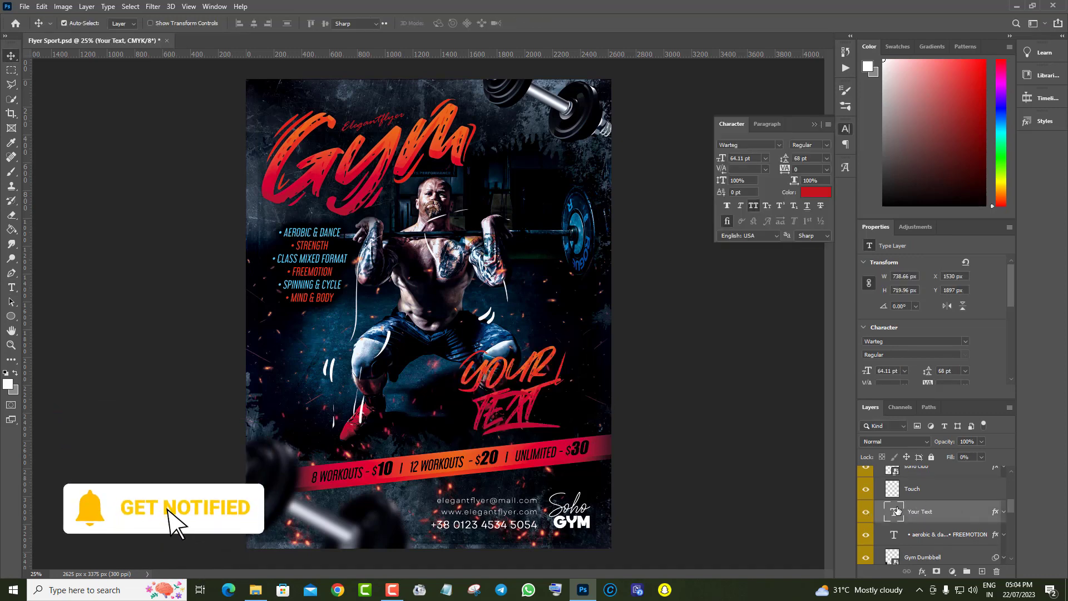
pyautogui.doubleClick(894, 511)
pyautogui.moveTo(723, 159); pyautogui.dragTo(719, 160)
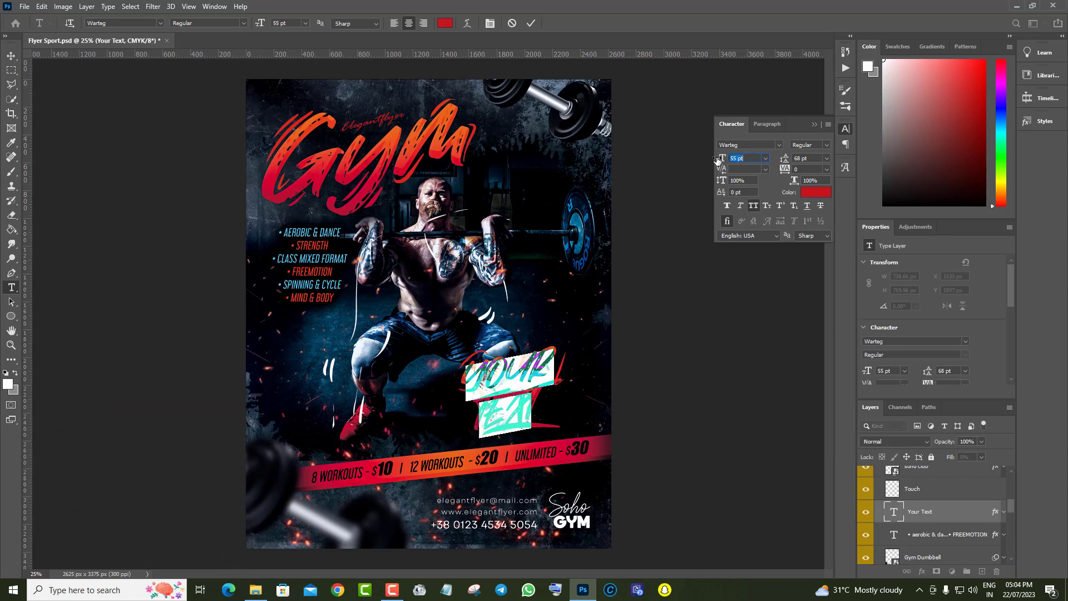
pyautogui.moveTo(713, 161); pyautogui.dragTo(714, 161)
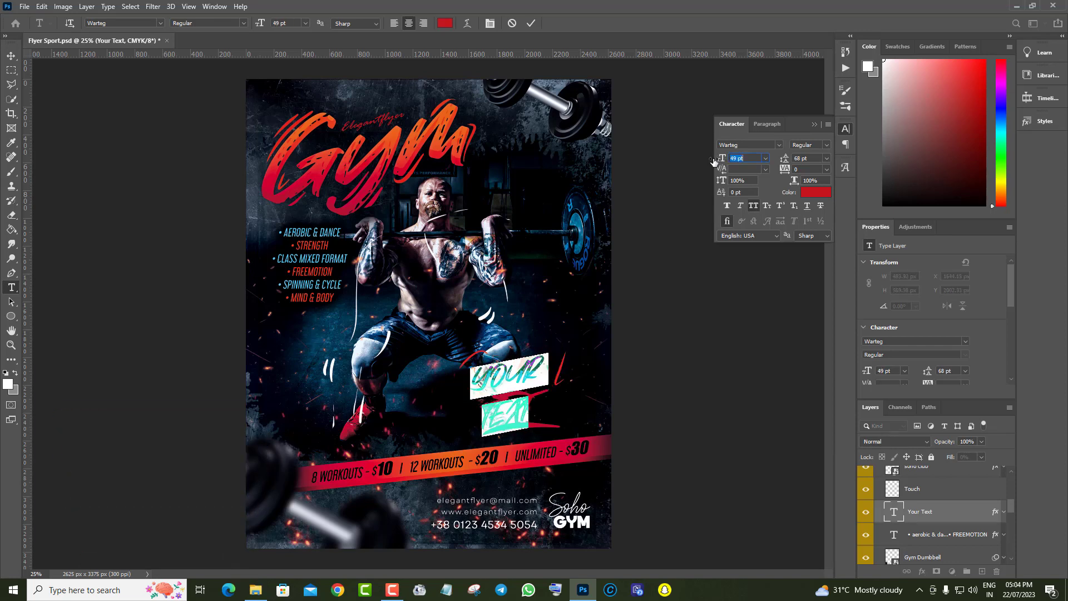
pyautogui.click(11, 56)
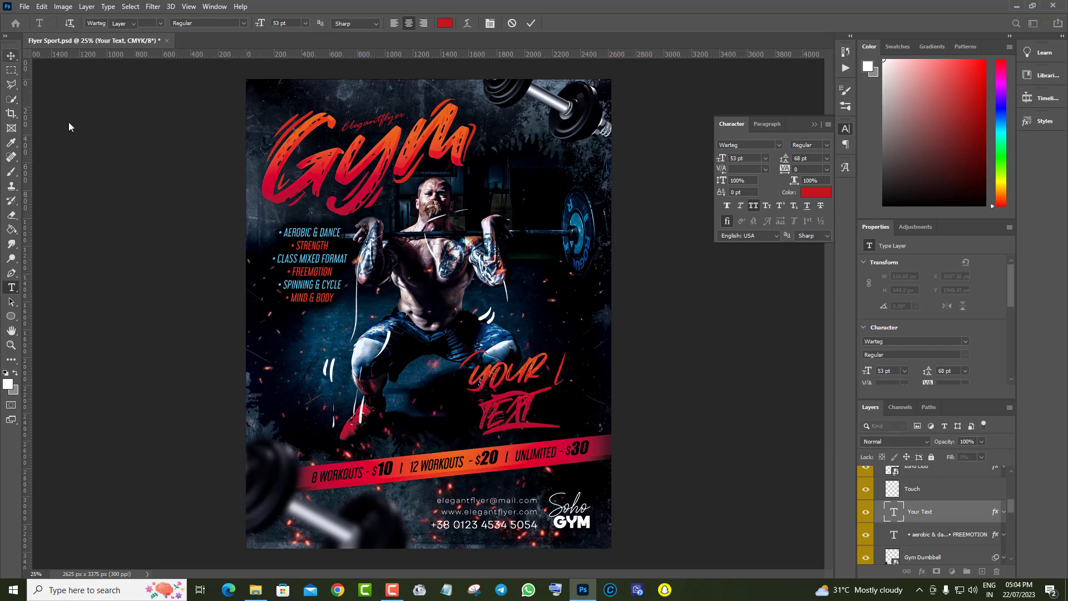
pyautogui.moveTo(537, 380); pyautogui.dragTo(535, 374)
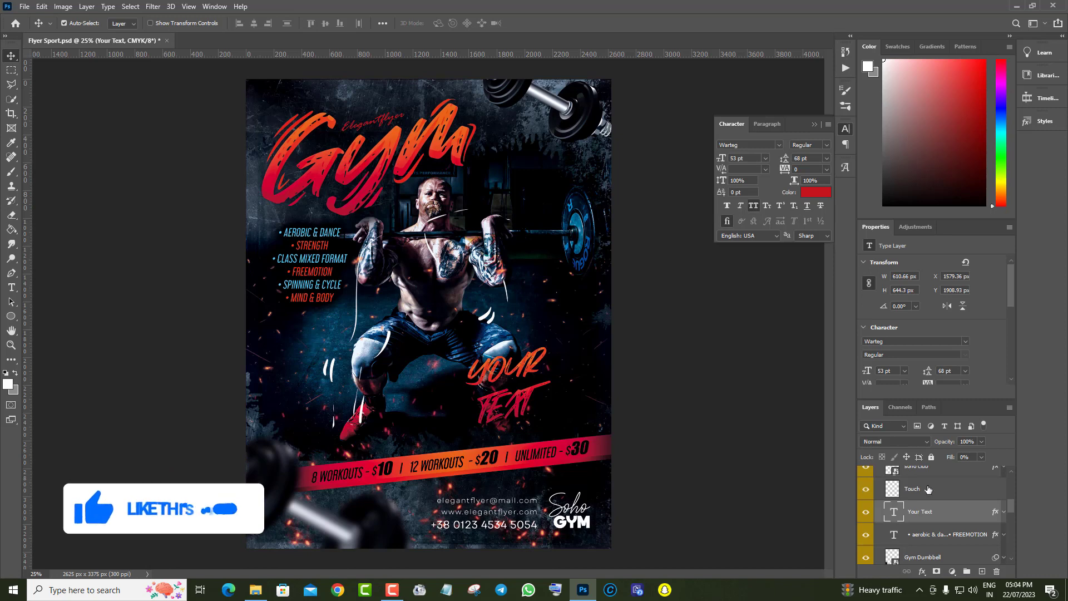
# Step: Erase the stray brush stroke beside the word YOUR on the Touch layer with the Eraser tool
pyautogui.click(873, 488)
pyautogui.click(11, 214)
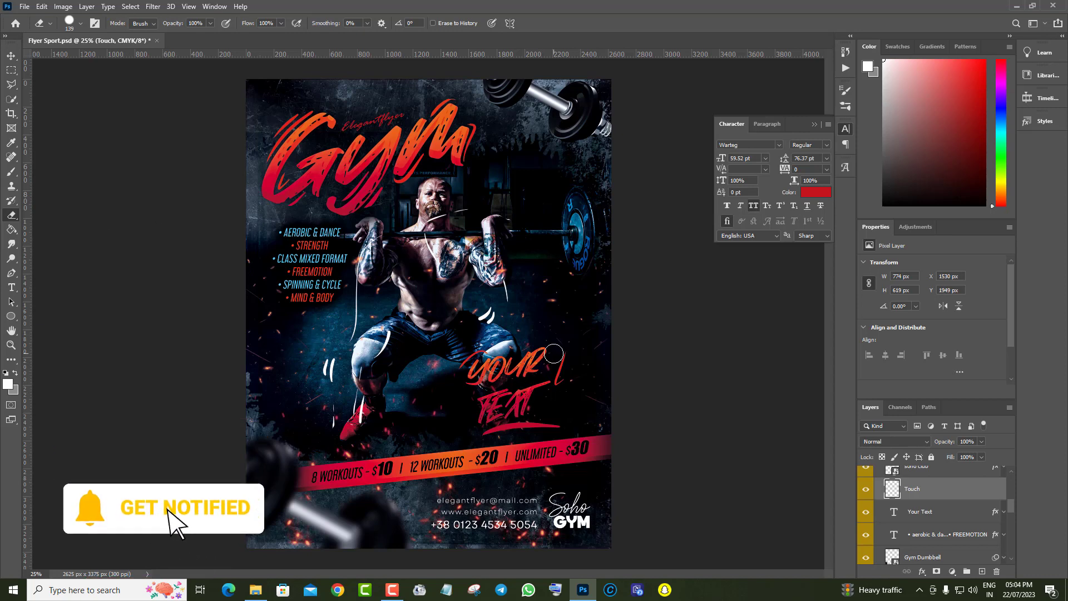
pyautogui.moveTo(559, 355)
pyautogui.mouseDown()
pyautogui.moveTo(543, 392)
pyautogui.moveTo(581, 372)
pyautogui.mouseUp()
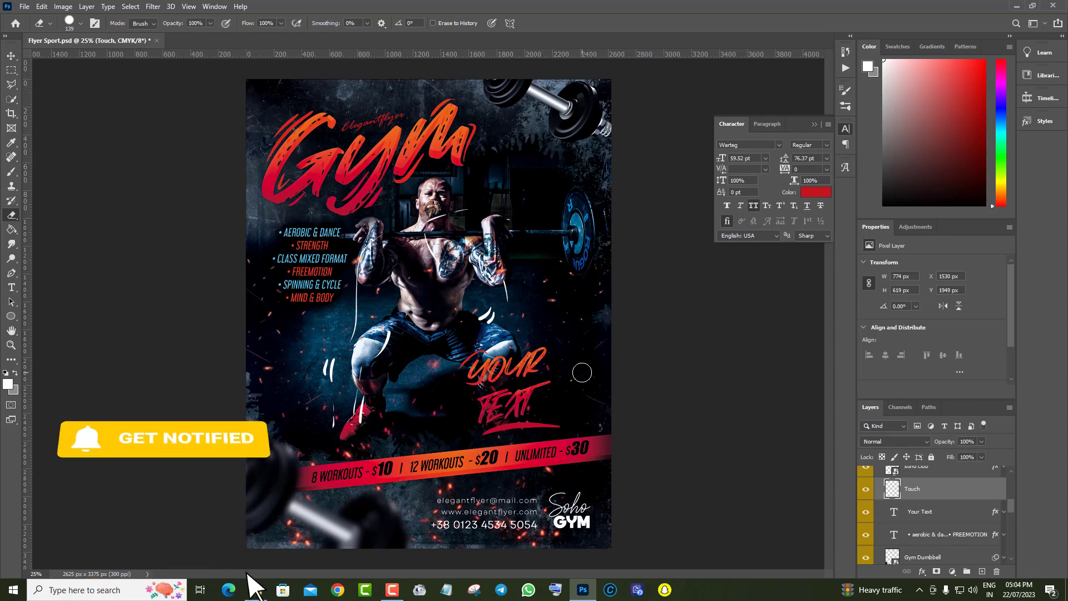
pyautogui.click(10, 56)
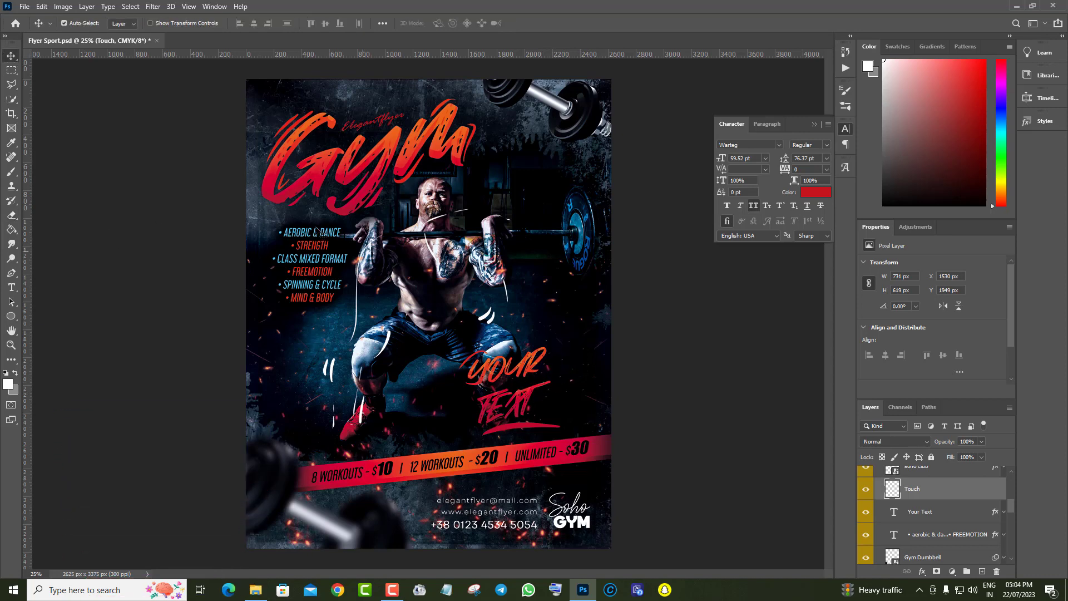
# Step: Check the Your Text layer's visibility and open the aerobic & dance class list text for editing without changing it
pyautogui.click(866, 513)
pyautogui.click(917, 511)
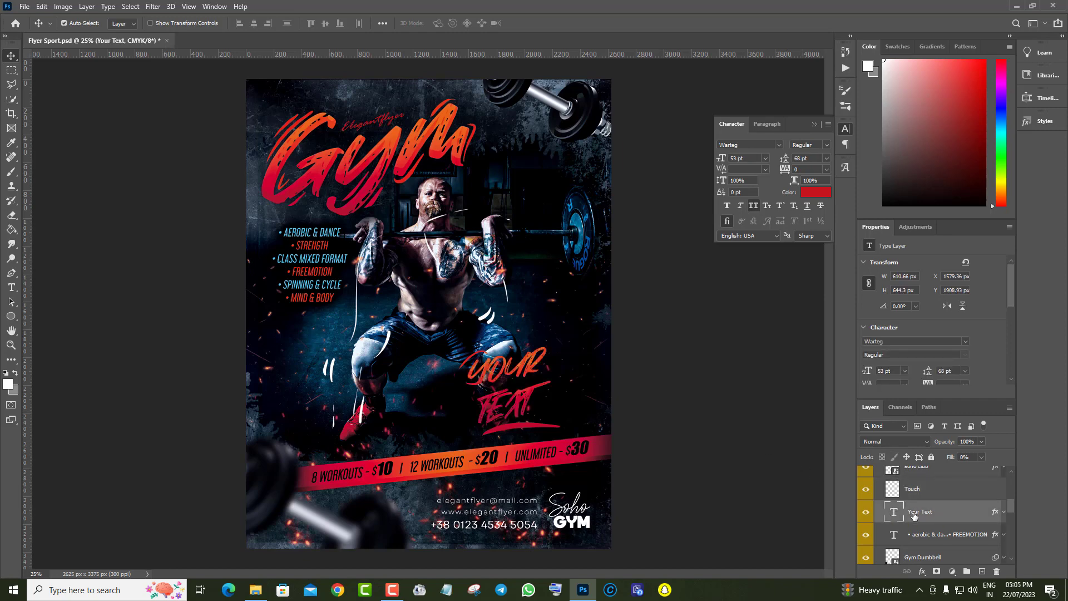
pyautogui.scroll(-3, 913, 515)
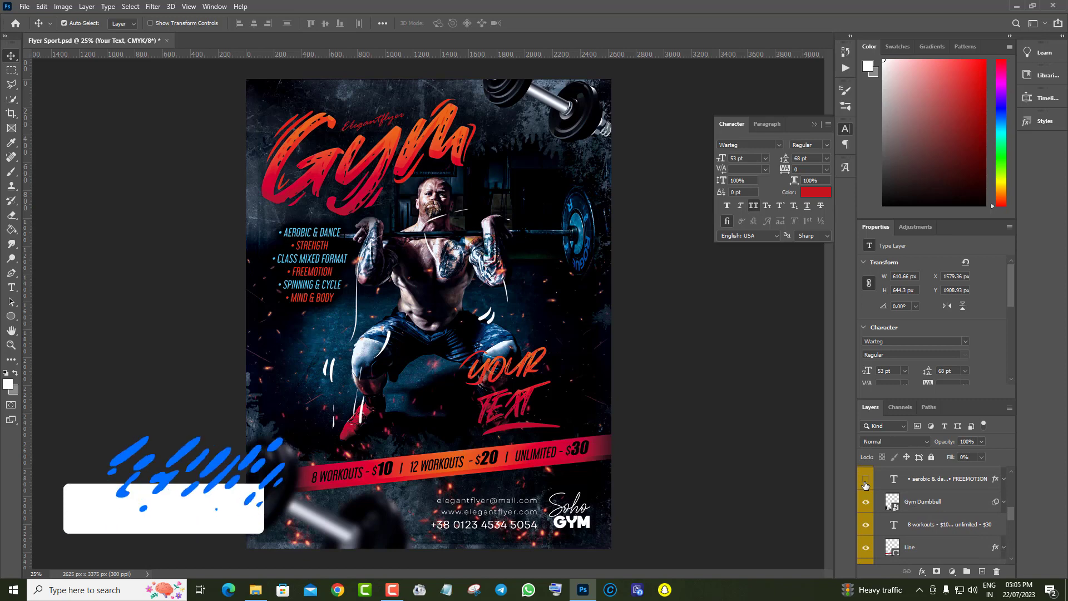
pyautogui.click(930, 485)
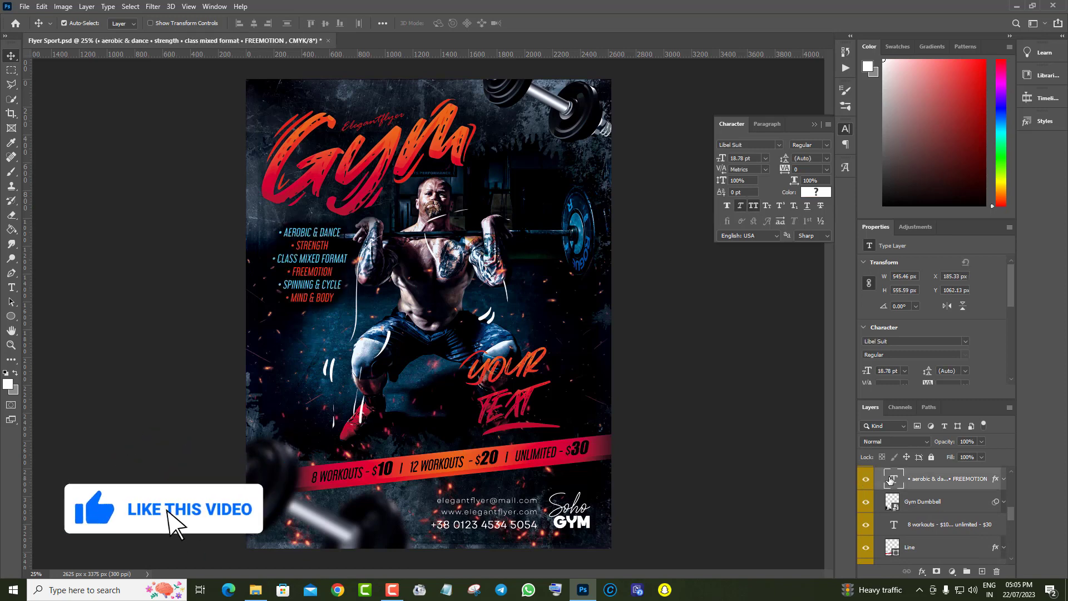
pyautogui.doubleClick(320, 244)
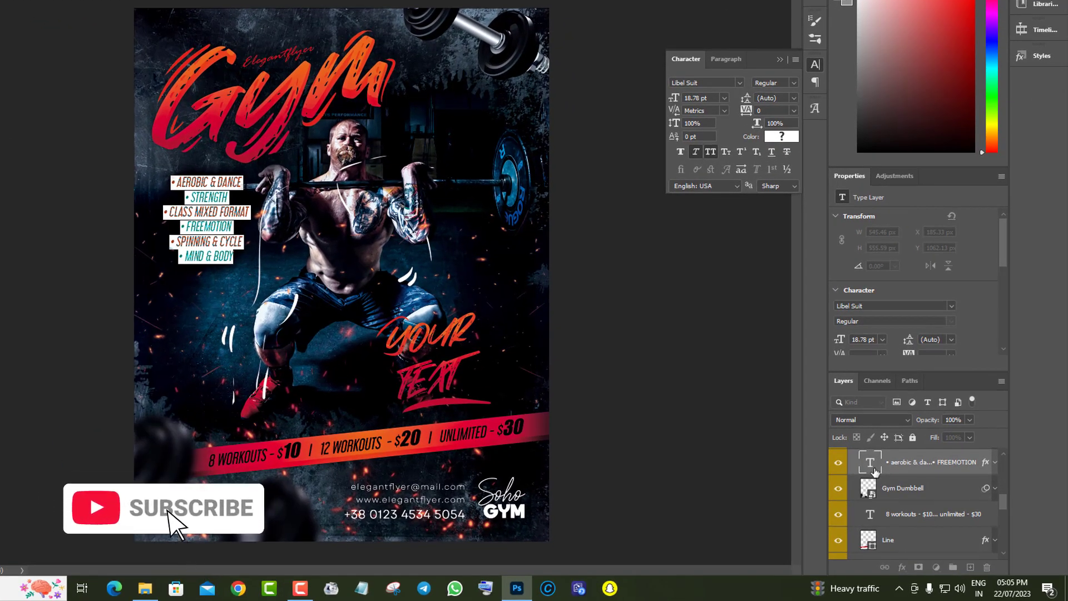
pyautogui.click(937, 537)
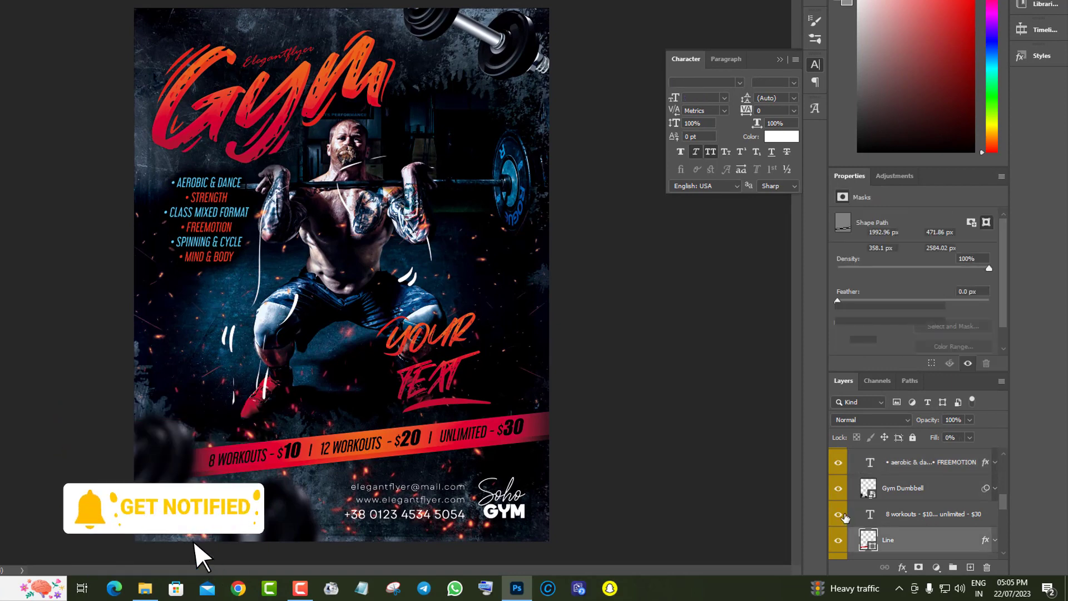
# Step: Open the price banner text for editing and highlight its 8 workouts entry and the $10 price
pyautogui.click(879, 518)
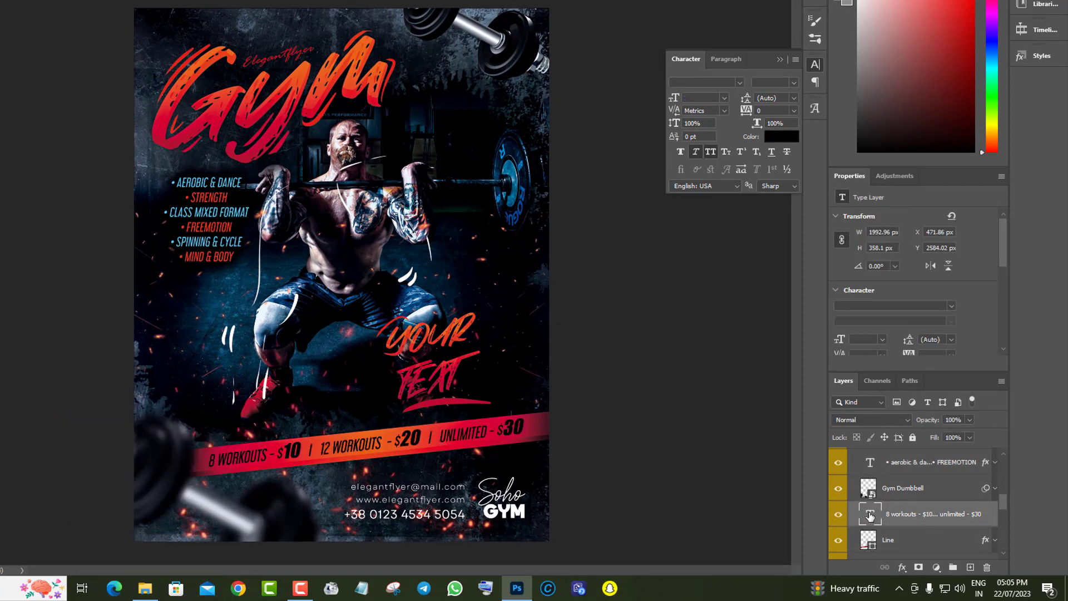
pyautogui.doubleClick(492, 443)
pyautogui.click(275, 453)
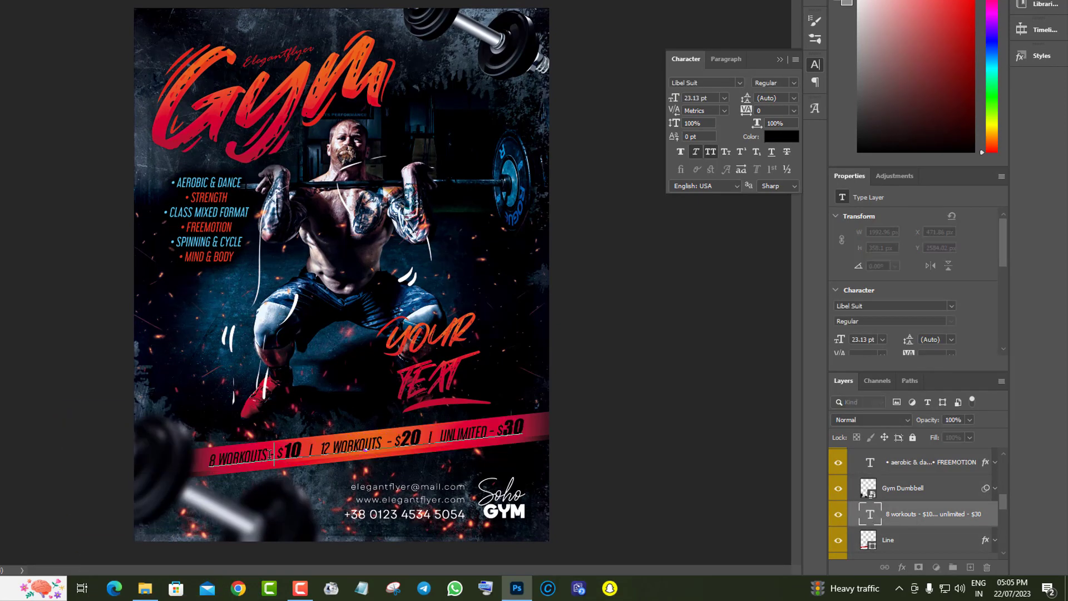
pyautogui.moveTo(271, 453); pyautogui.dragTo(192, 454)
pyautogui.click(305, 452)
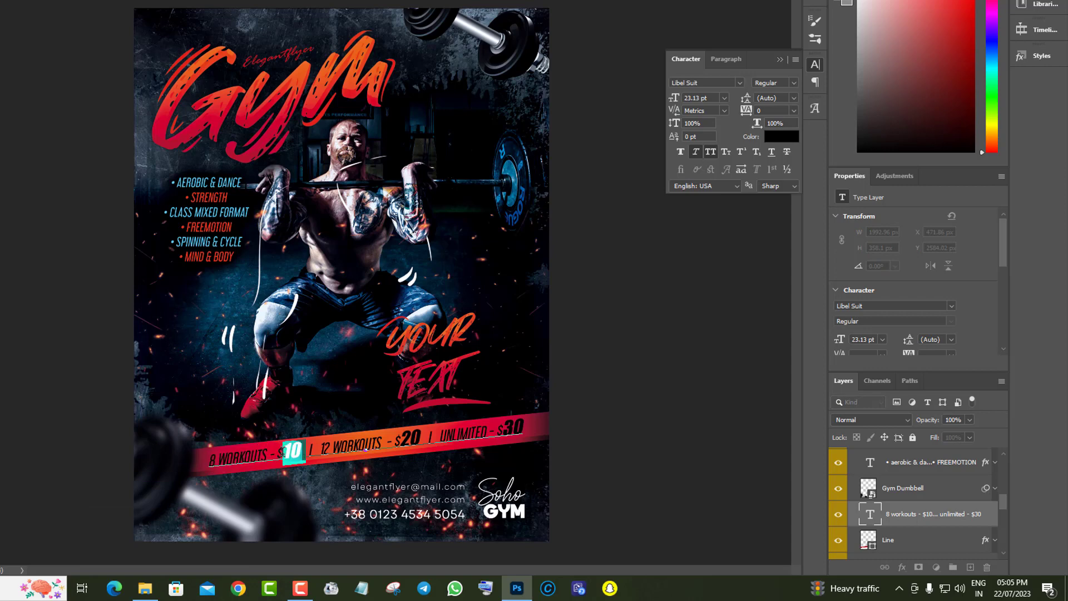
pyautogui.click(979, 524)
# Step: Check the Line layer behind the prices by toggling its visibility, and select it
pyautogui.scroll(-1, 851, 527)
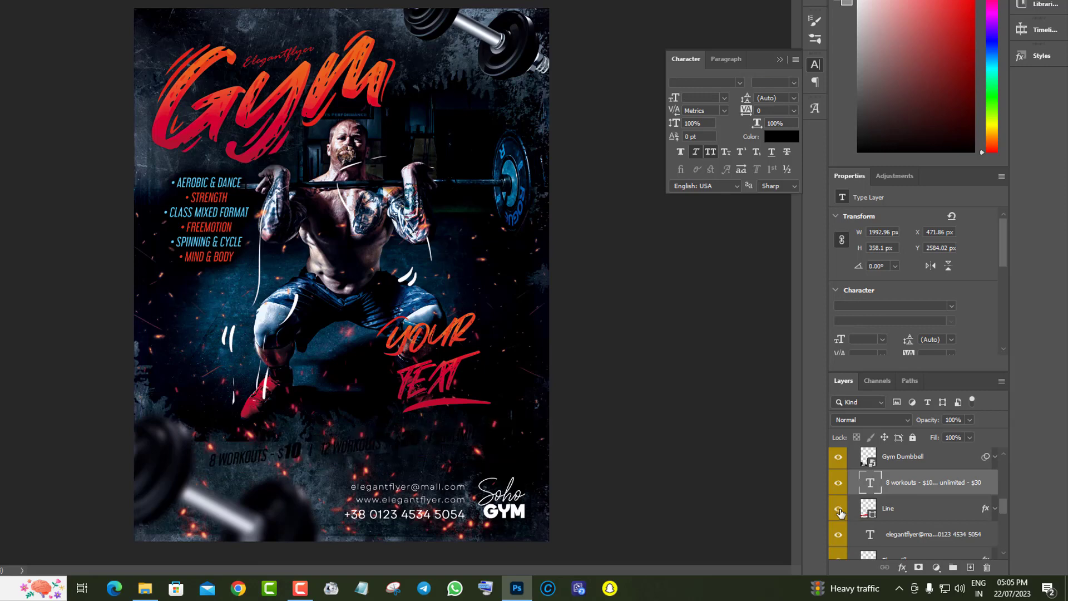
pyautogui.click(838, 508)
pyautogui.click(922, 513)
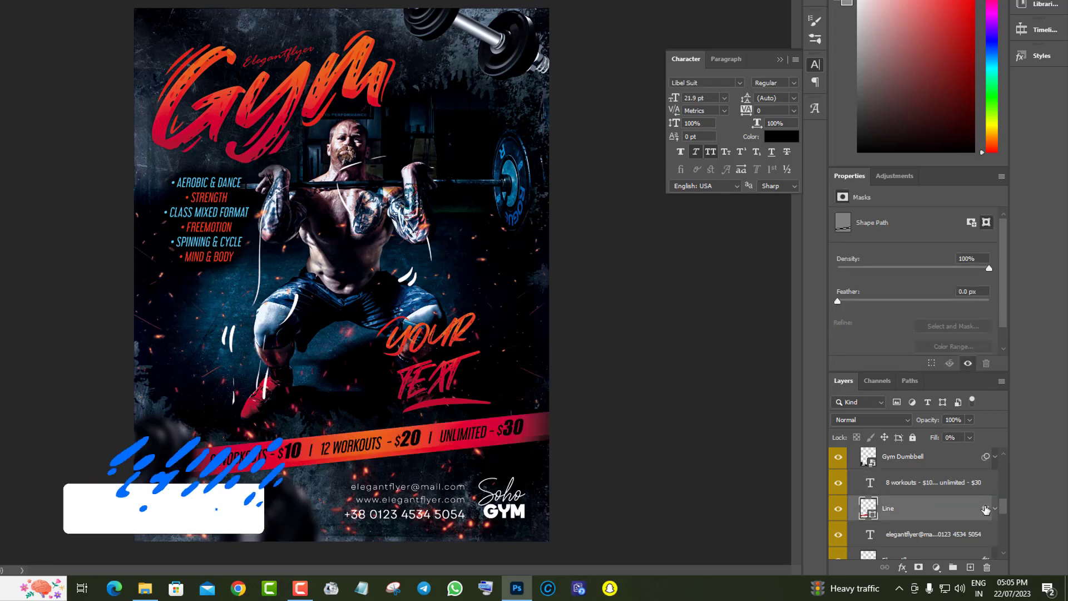
# Step: Try near-white, dark green, blue, magenta and bright green for the black stop of the Line layer's Gradient Overlay, and cancel the colour change
pyautogui.doubleClick(985, 509)
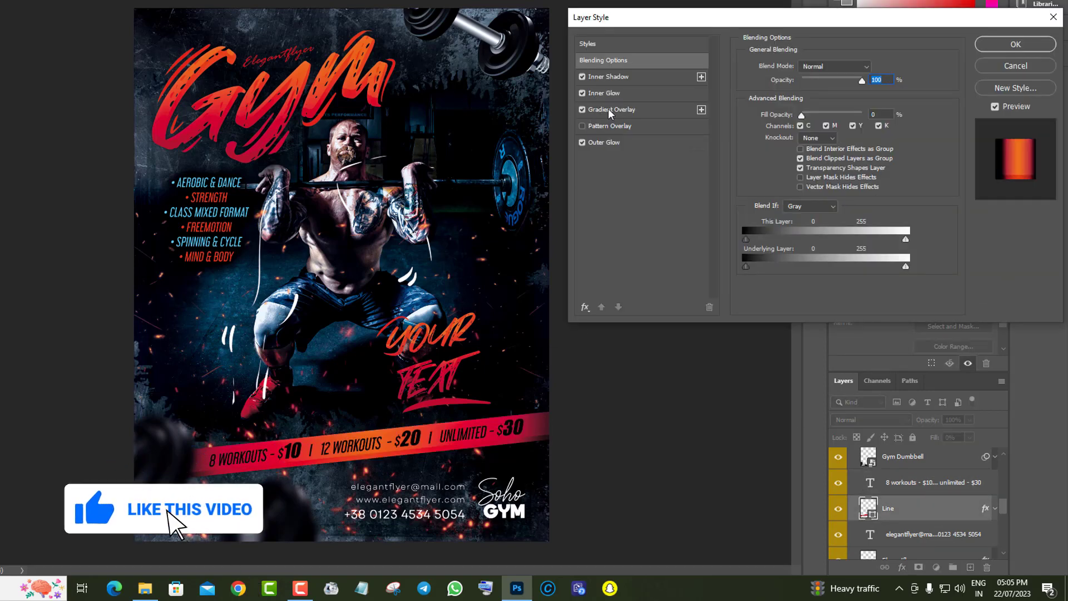
pyautogui.click(608, 109)
pyautogui.click(826, 96)
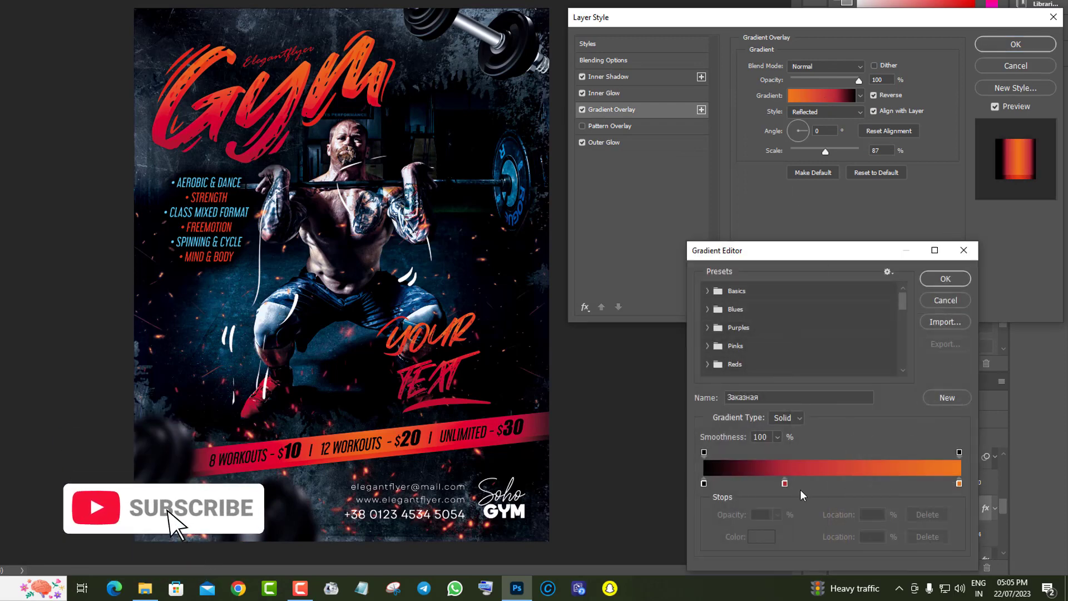
pyautogui.click(703, 482)
pyautogui.click(767, 537)
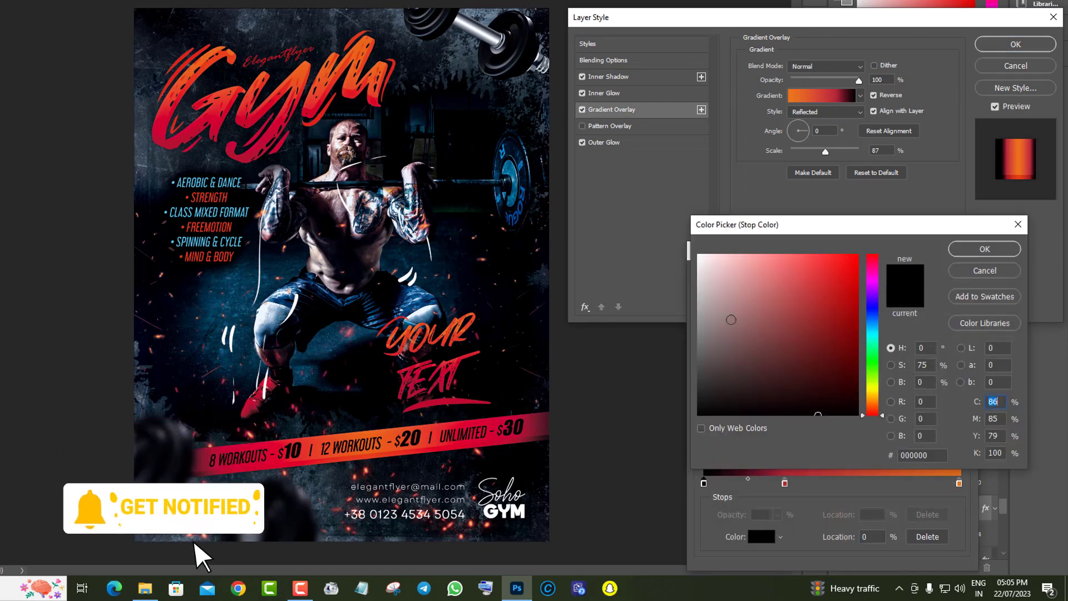
pyautogui.click(700, 261)
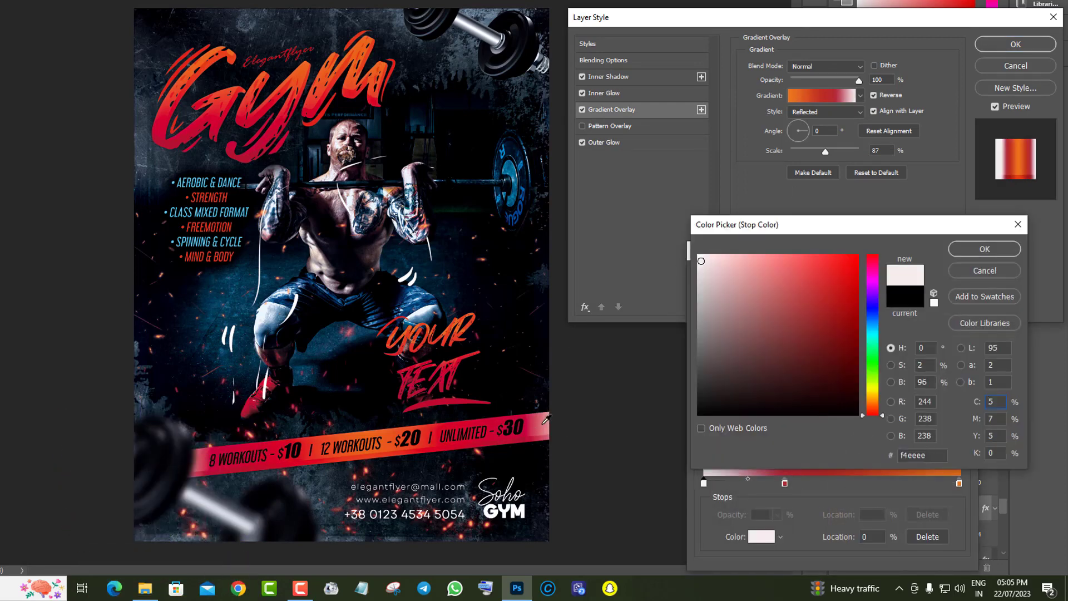
pyautogui.click(871, 378)
pyautogui.click(848, 356)
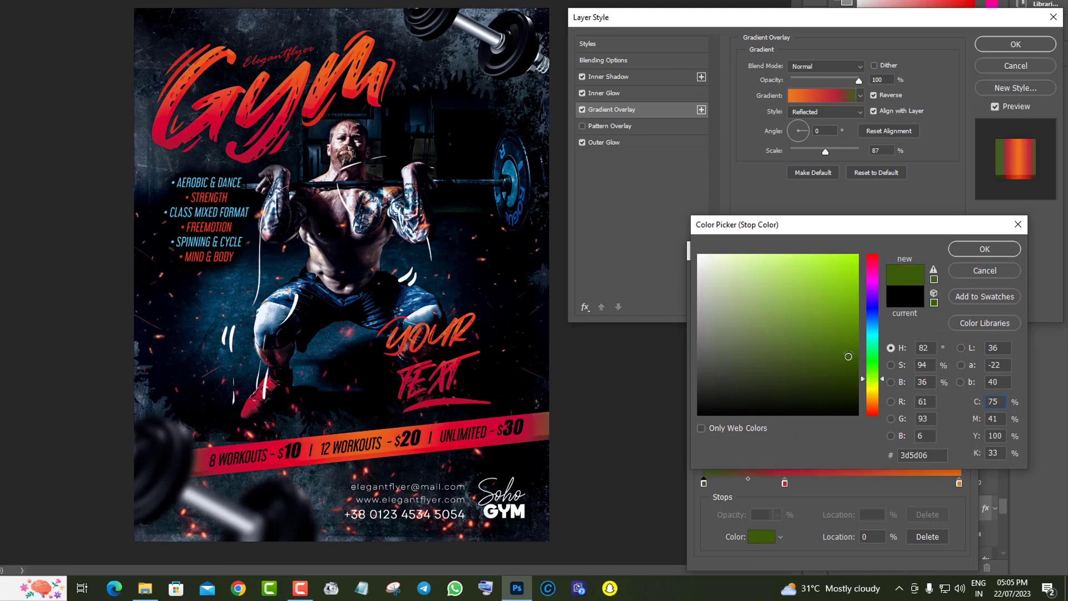
pyautogui.click(852, 324)
pyautogui.click(870, 318)
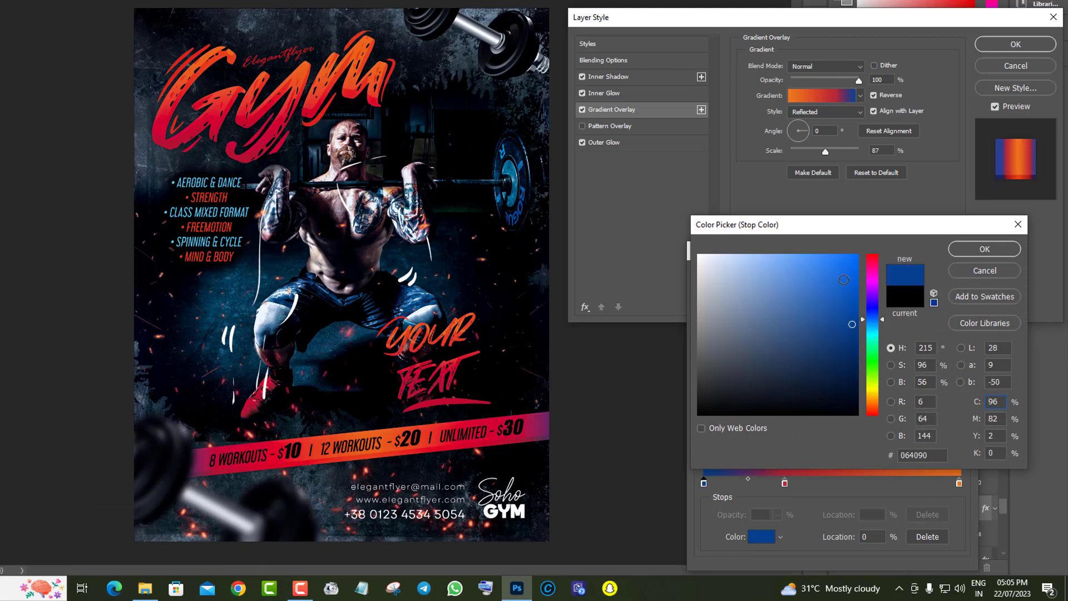
pyautogui.click(843, 279)
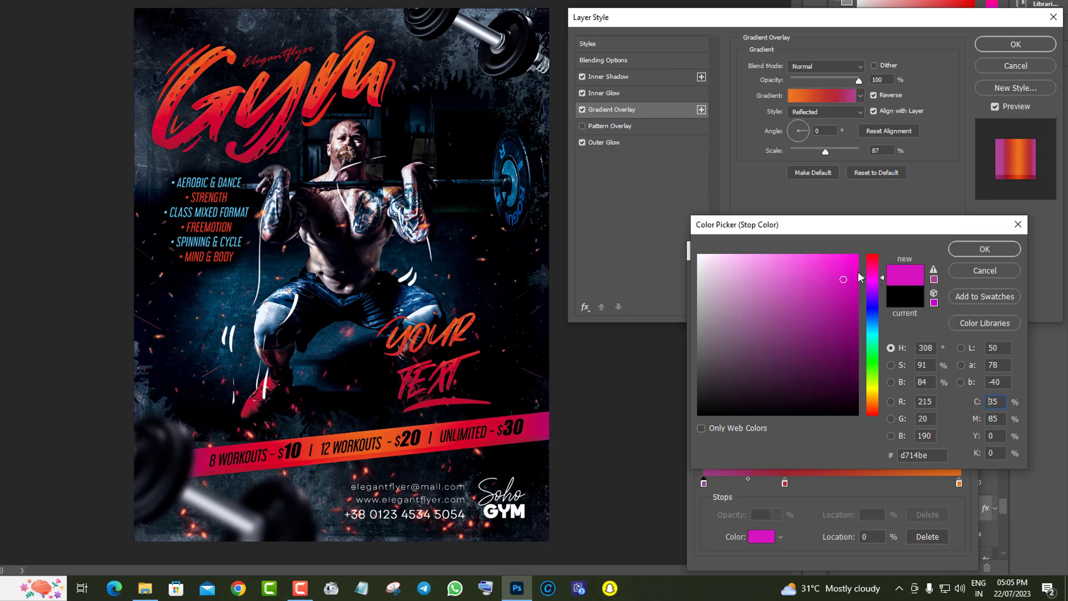
pyautogui.moveTo(872, 269); pyautogui.dragTo(874, 362)
pyautogui.click(983, 270)
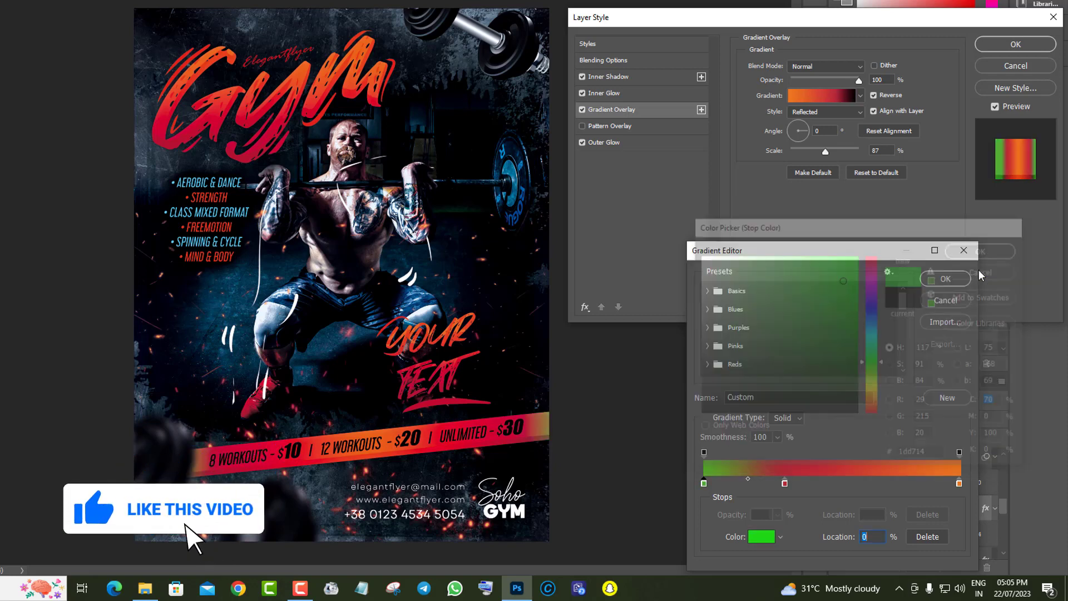
# Step: Try the red gradient stop at 50% and the black stop in golden yellow d89b0a, and discard the gradient edits
pyautogui.moveTo(785, 483); pyautogui.dragTo(830, 483)
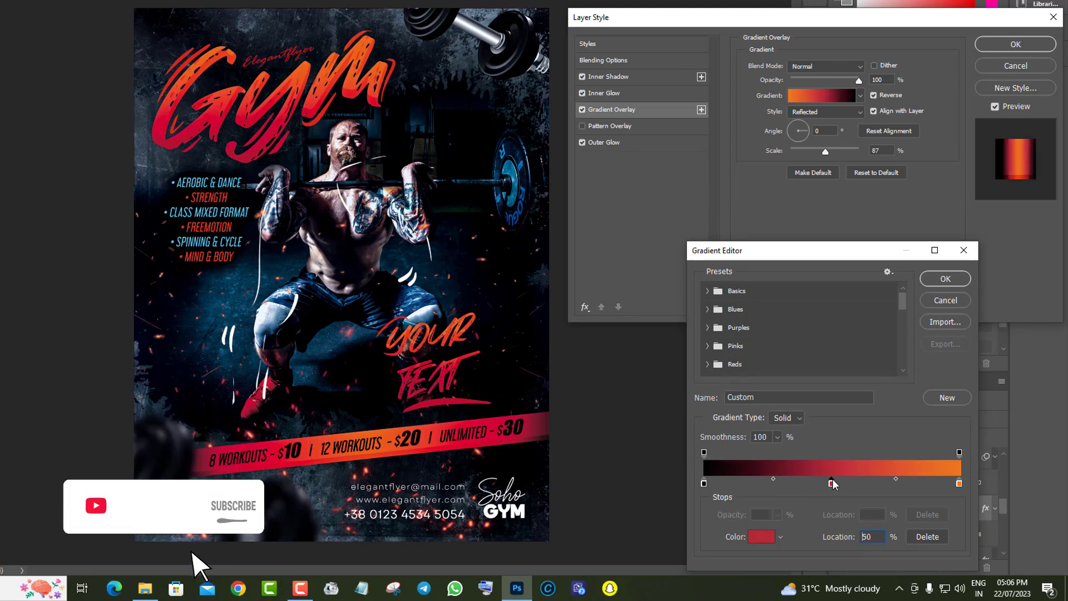
pyautogui.click(704, 483)
pyautogui.click(761, 536)
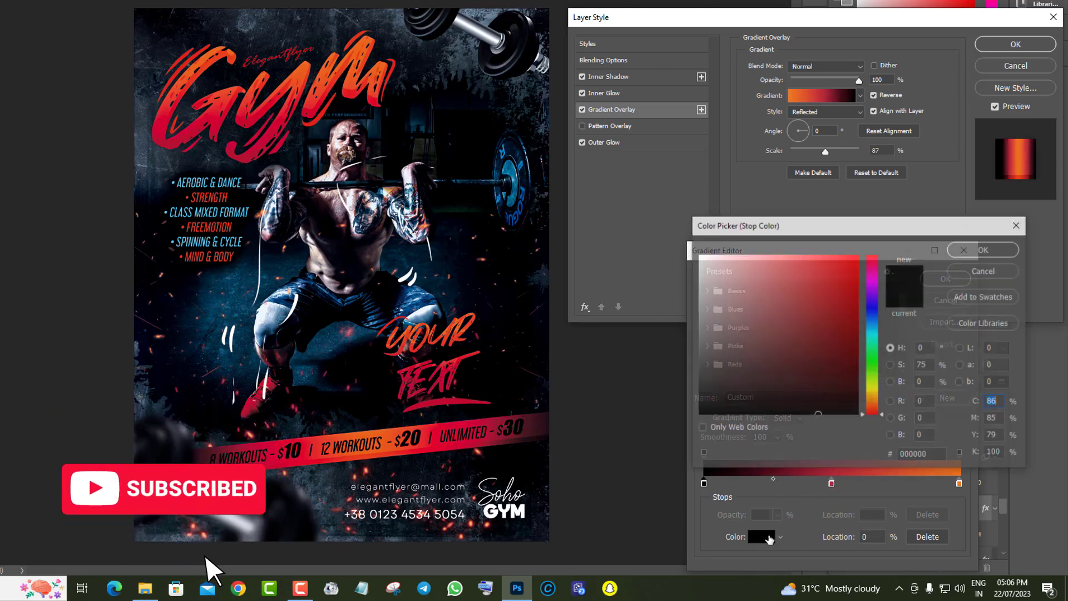
pyautogui.click(851, 279)
pyautogui.moveTo(872, 280); pyautogui.dragTo(871, 397)
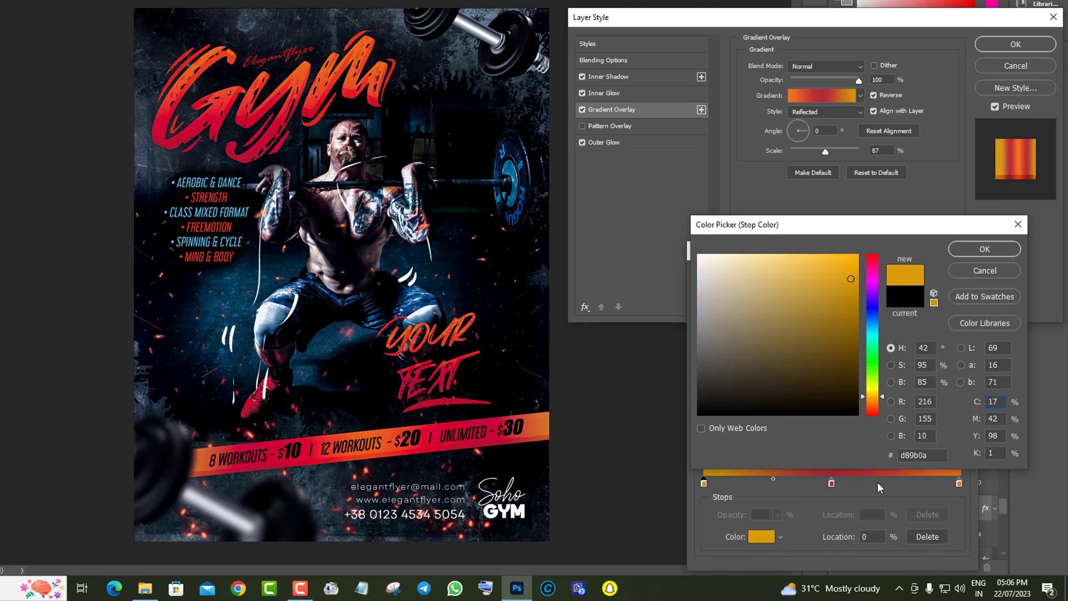
pyautogui.click(980, 273)
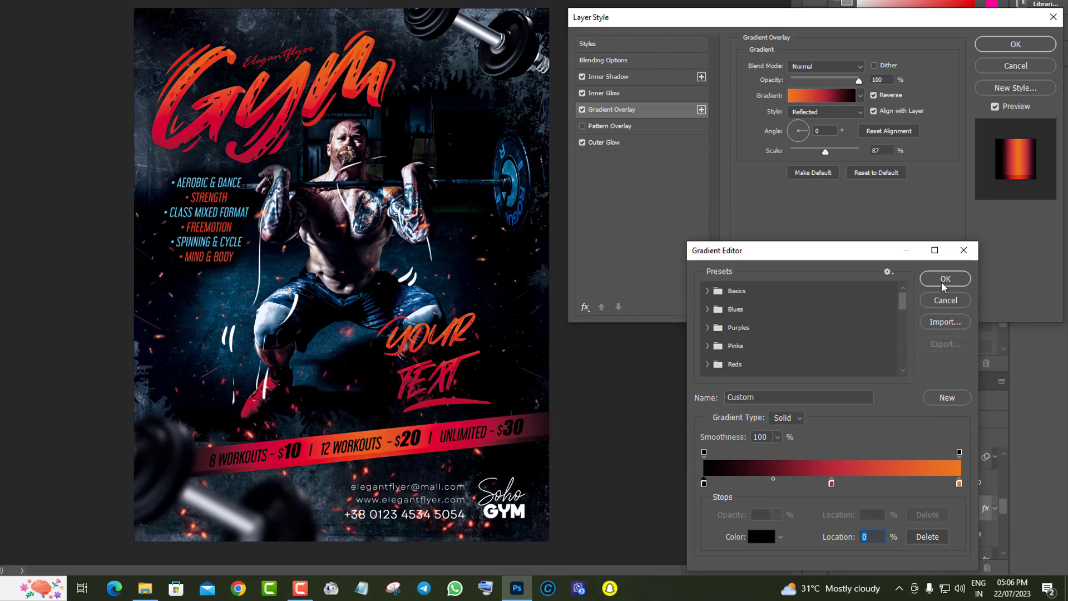
pyautogui.click(943, 300)
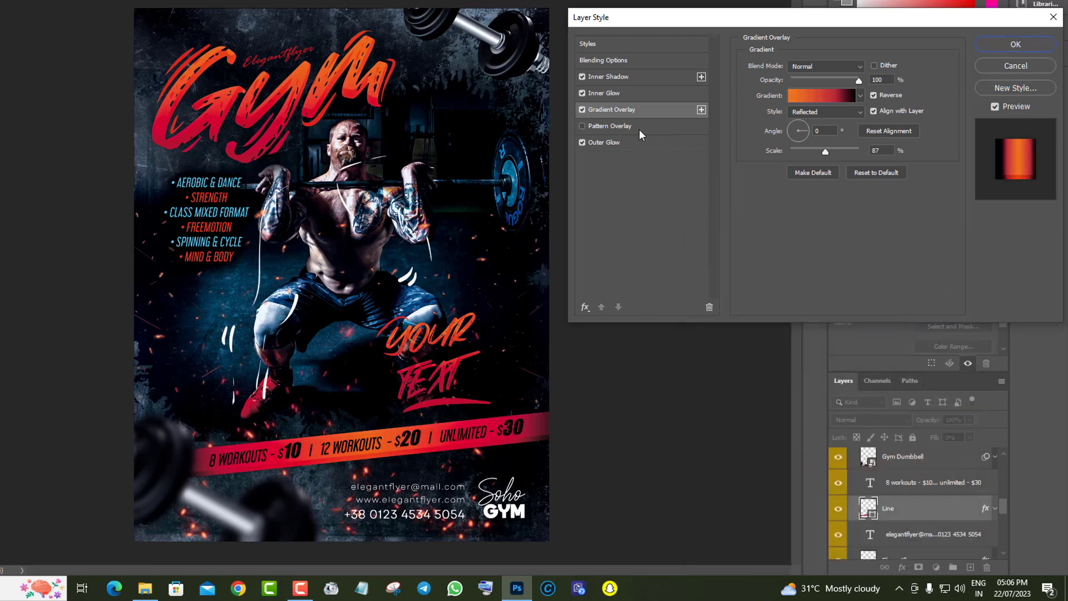
# Step: Try a Color Overlay in place of the Line layer's Gradient Overlay with hues such as 9c1a33 and cd1586, and cancel the style changes
pyautogui.click(582, 110)
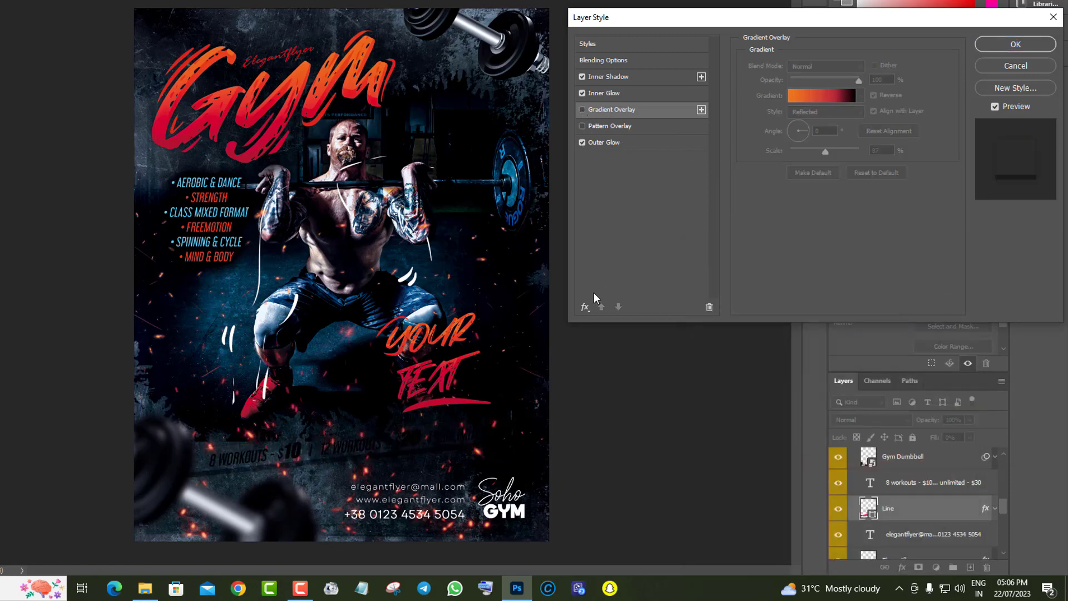
pyautogui.click(584, 307)
pyautogui.click(612, 394)
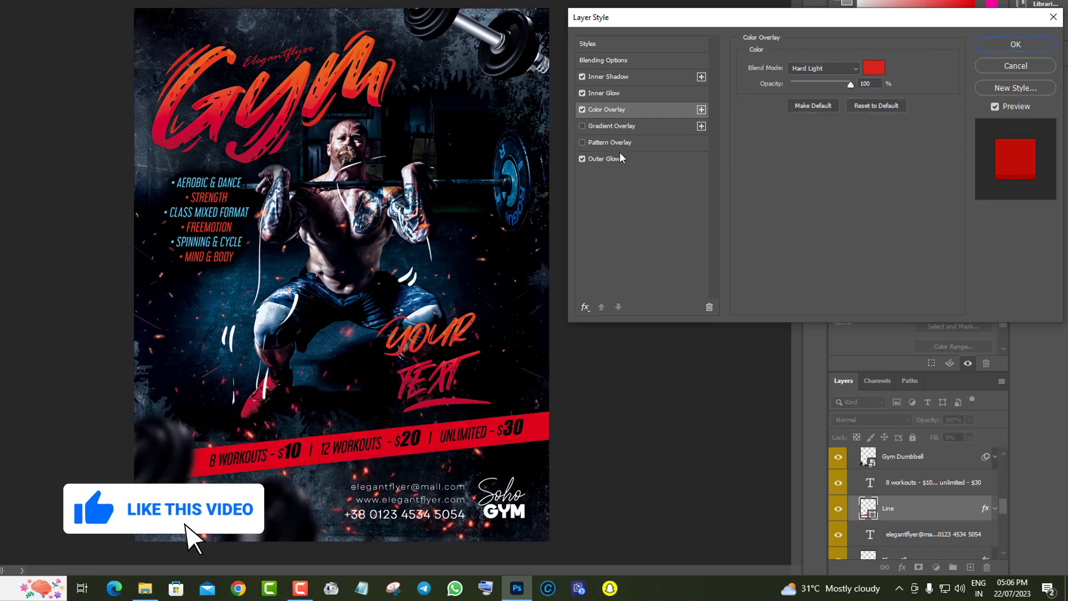
pyautogui.click(874, 68)
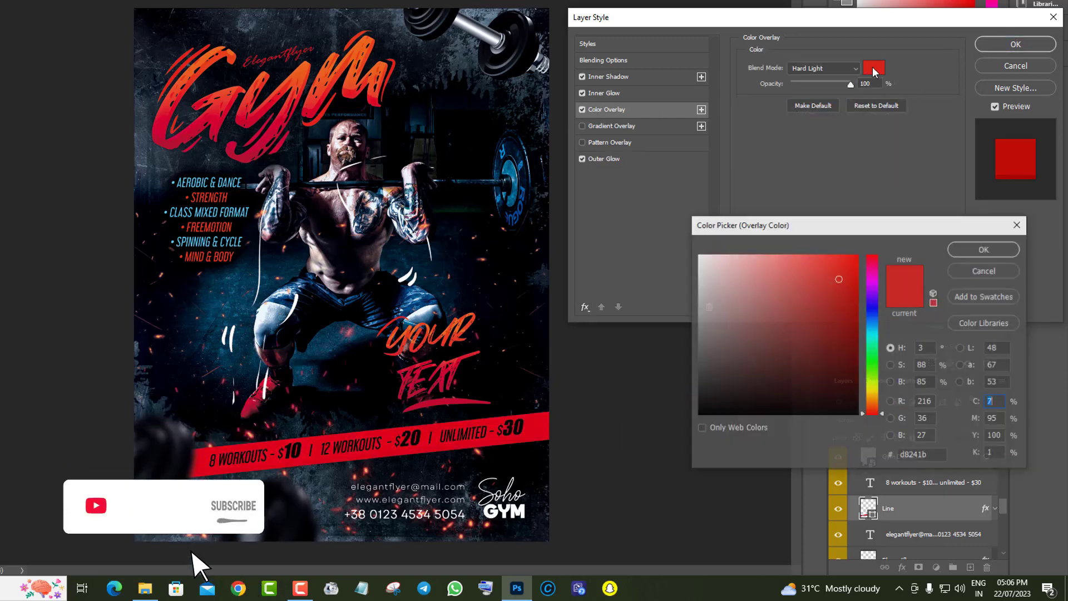
pyautogui.click(256, 415)
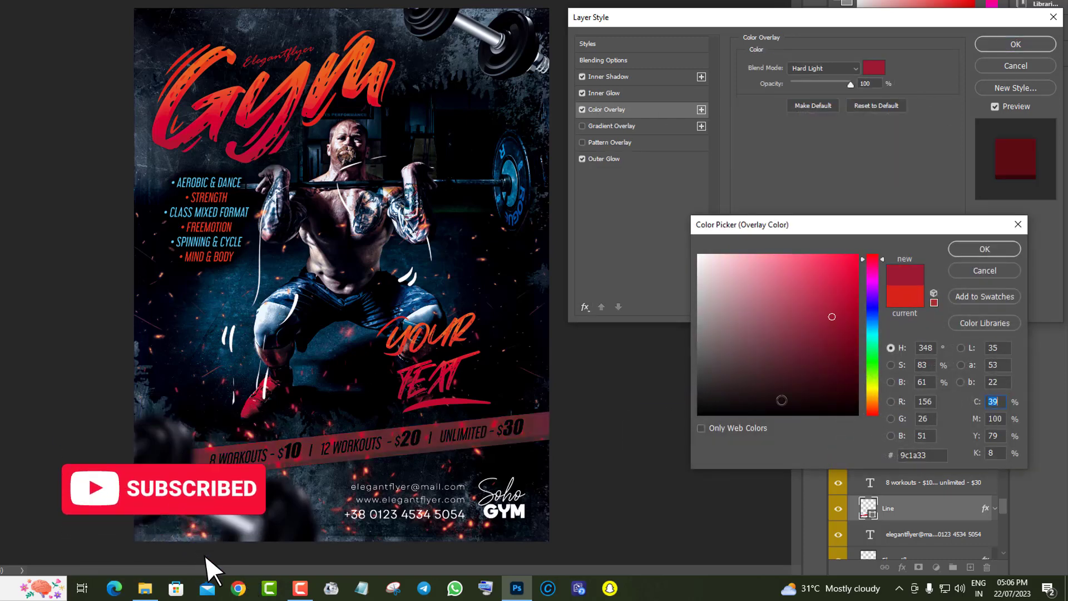
pyautogui.moveTo(873, 345); pyautogui.dragTo(873, 403)
pyautogui.moveTo(872, 296); pyautogui.dragTo(875, 271)
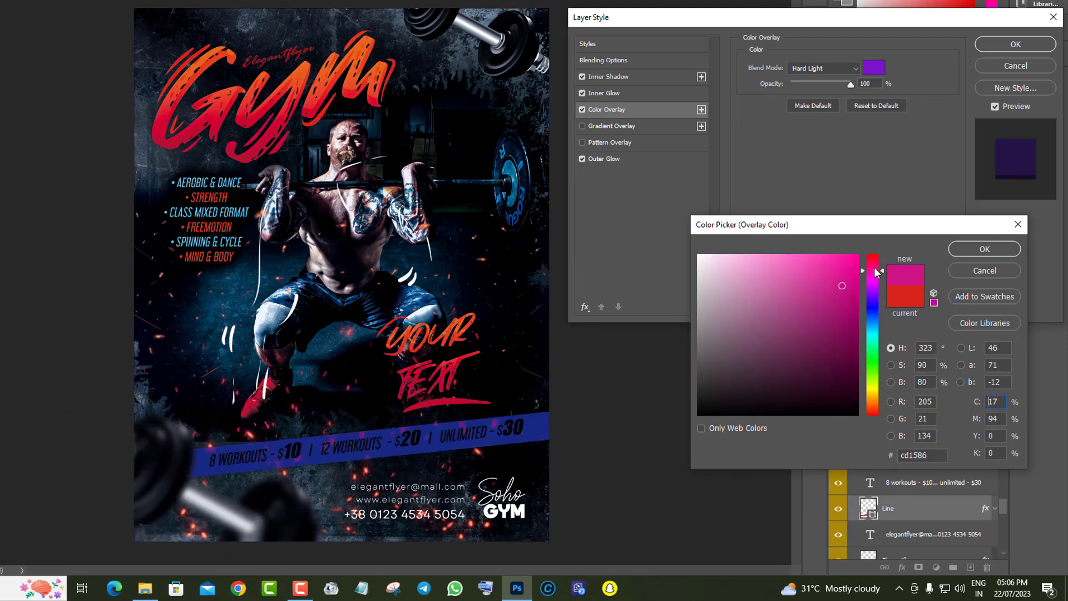
pyautogui.click(963, 275)
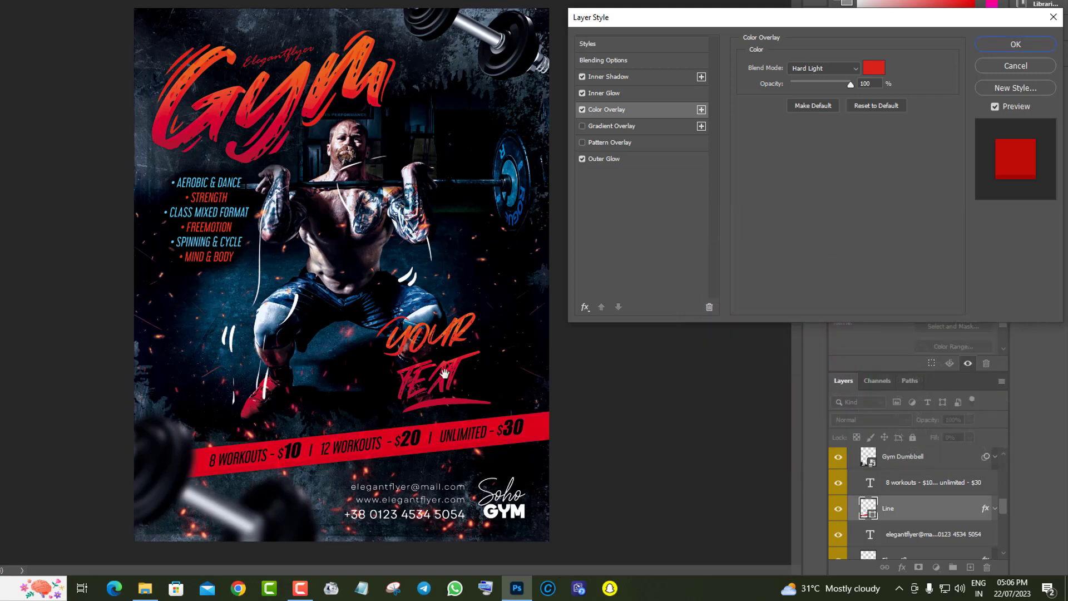
pyautogui.click(1015, 66)
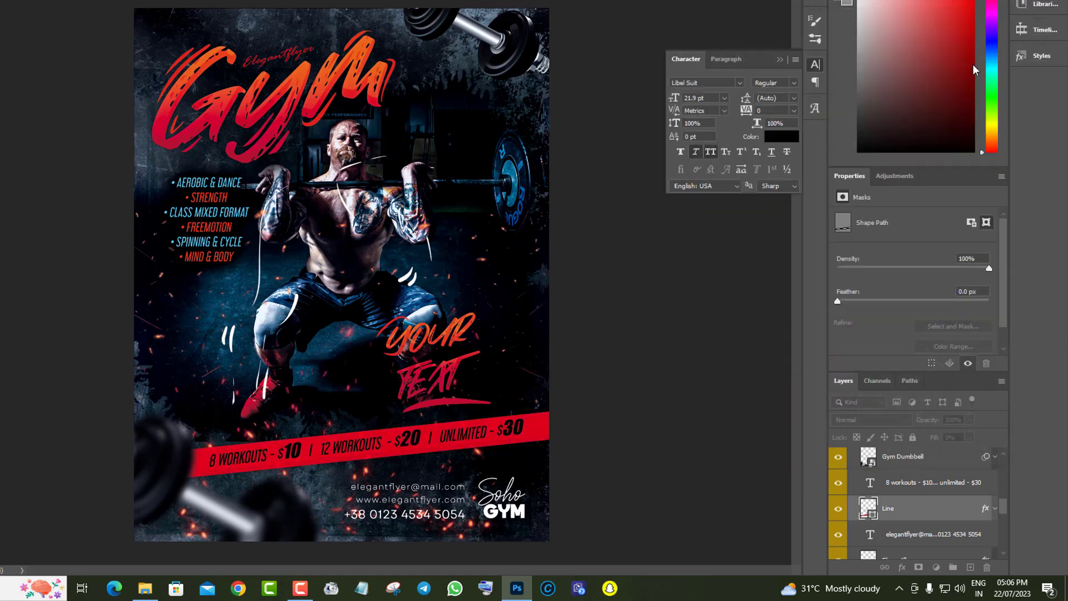
# Step: Check the contact details text layer below the Line layer and select its text layer
pyautogui.scroll(-2, 936, 534)
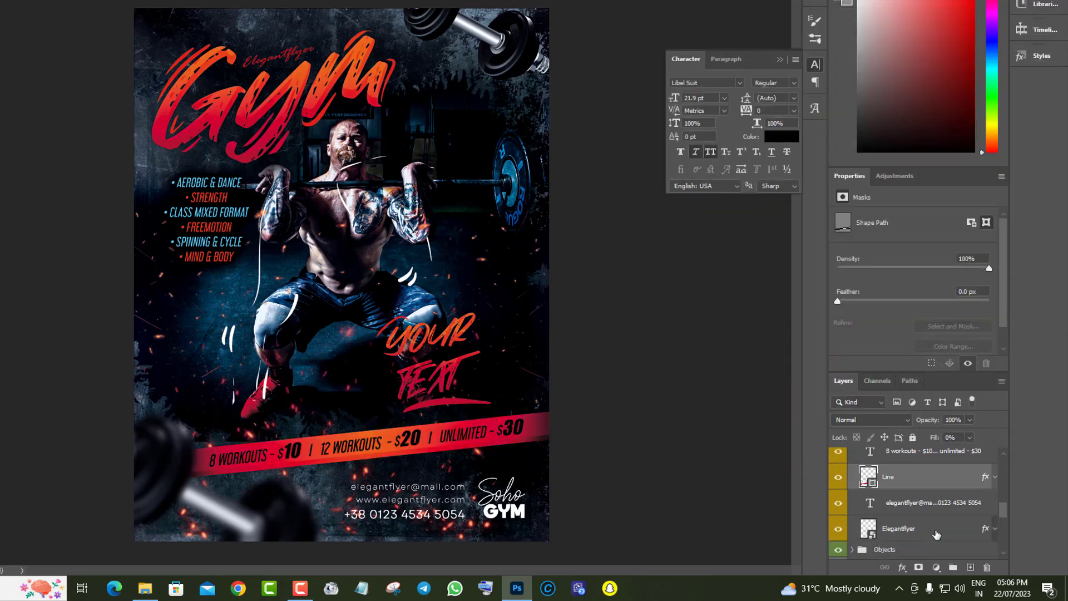
pyautogui.click(837, 493)
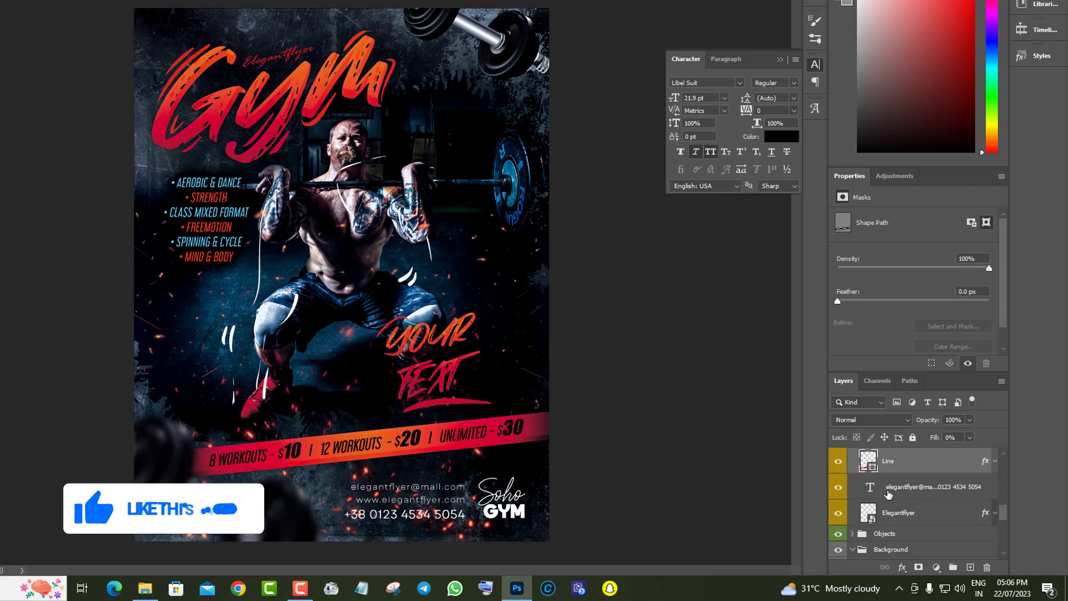
pyautogui.doubleClick(870, 489)
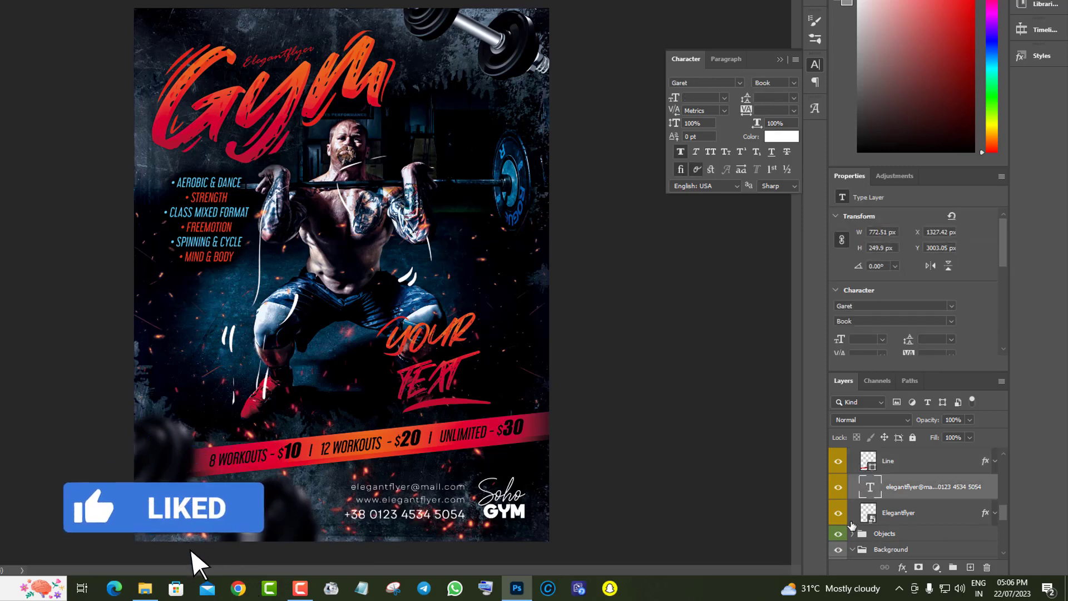
# Step: Toggle the Elegantflyer layer to identify it on the flyer, and leave it hidden
pyautogui.click(836, 518)
pyautogui.click(836, 514)
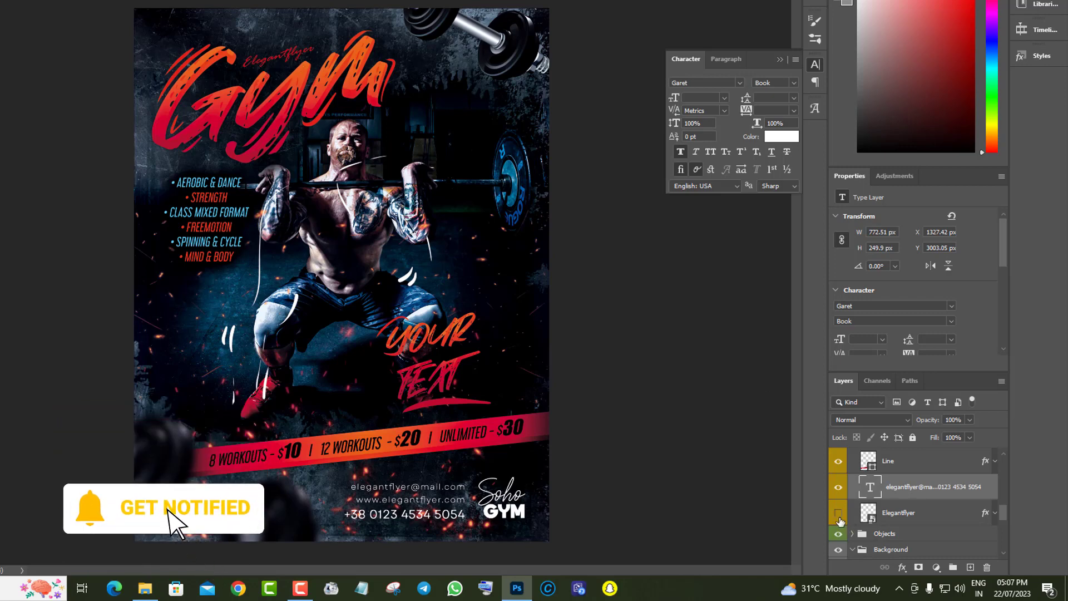
pyautogui.click(838, 516)
# Step: Check the Objects group by toggling its visibility, and expand it to check its Gym Dumbbell layer the same way
pyautogui.scroll(-1, 846, 519)
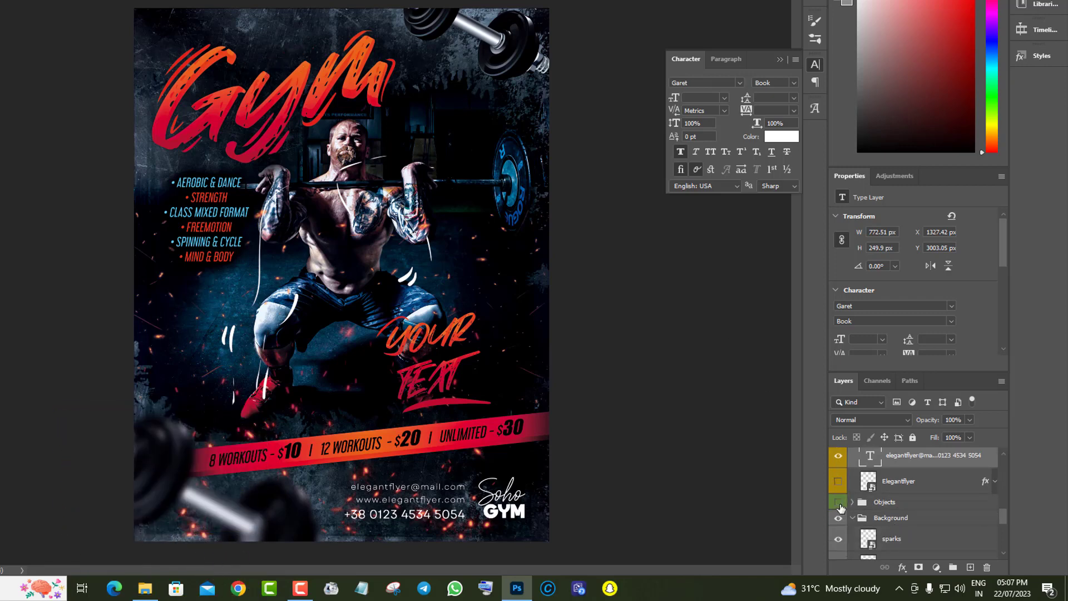
pyautogui.click(838, 502)
pyautogui.click(857, 502)
pyautogui.scroll(-1, 859, 483)
pyautogui.click(852, 471)
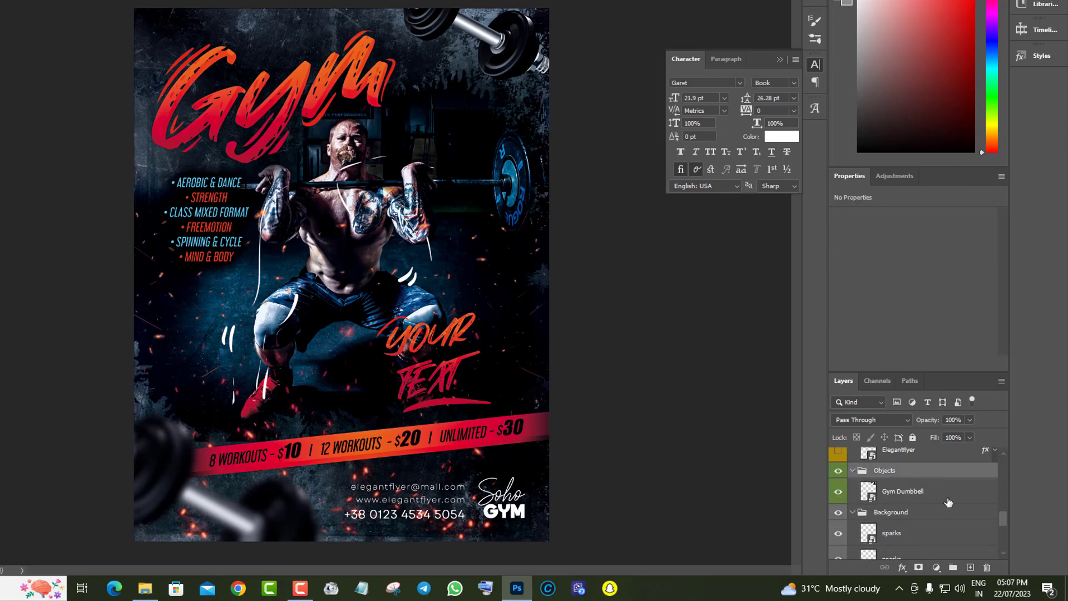
pyautogui.click(838, 492)
pyautogui.click(838, 492)
# Step: Rotate the Gym Dumbbell layer to -42° and move it into the flyer's upper right corner
pyautogui.click(910, 493)
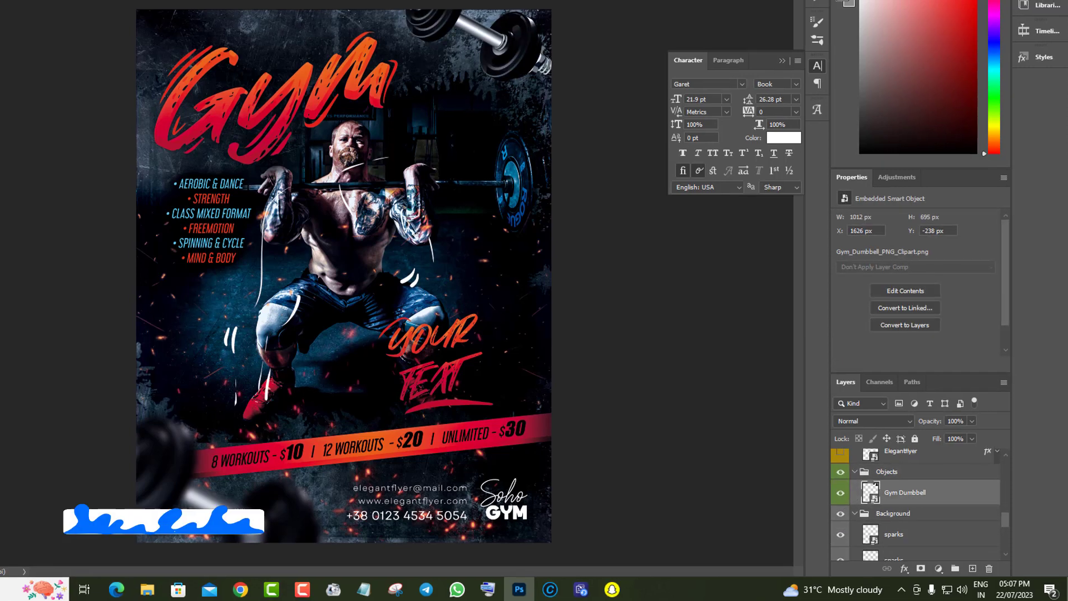
pyautogui.click(43, 6)
pyautogui.click(107, 282)
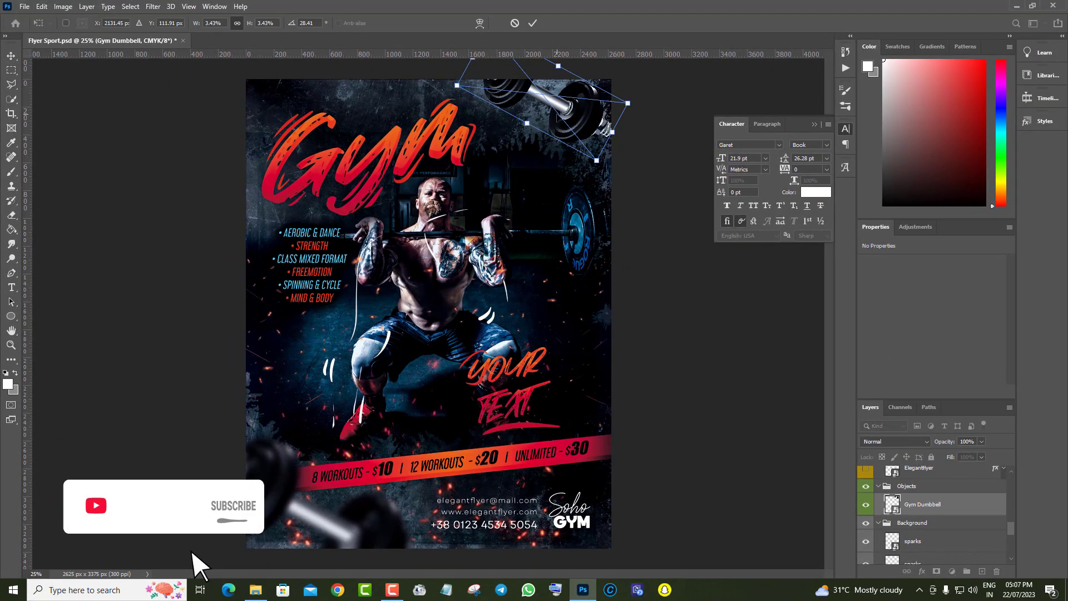
pyautogui.moveTo(550, 121); pyautogui.dragTo(558, 160)
pyautogui.moveTo(598, 109); pyautogui.dragTo(644, 181)
pyautogui.moveTo(637, 274); pyautogui.dragTo(592, 70)
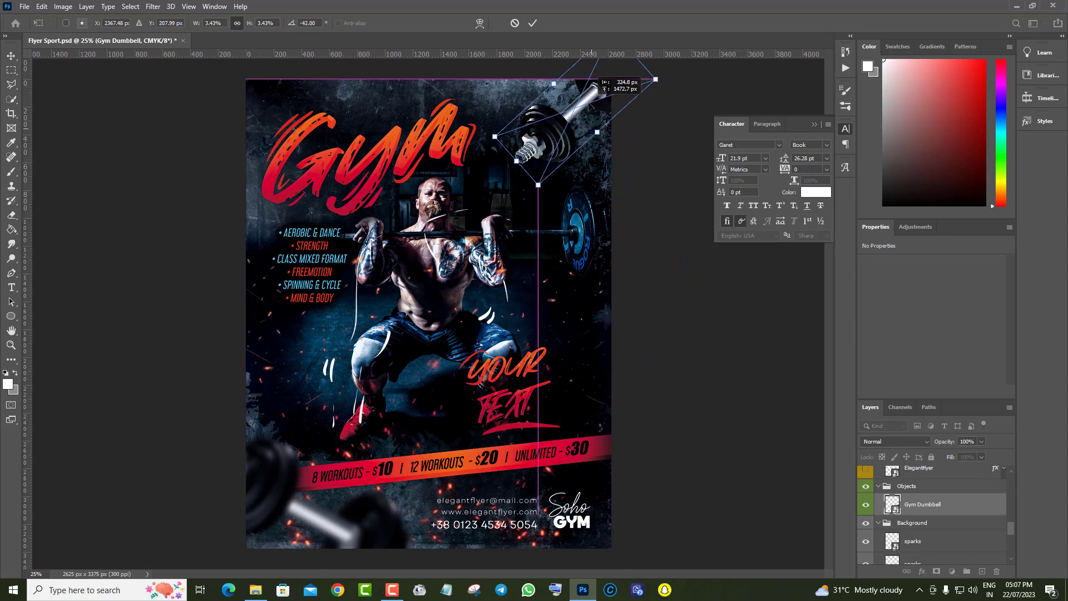
pyautogui.press('Return')
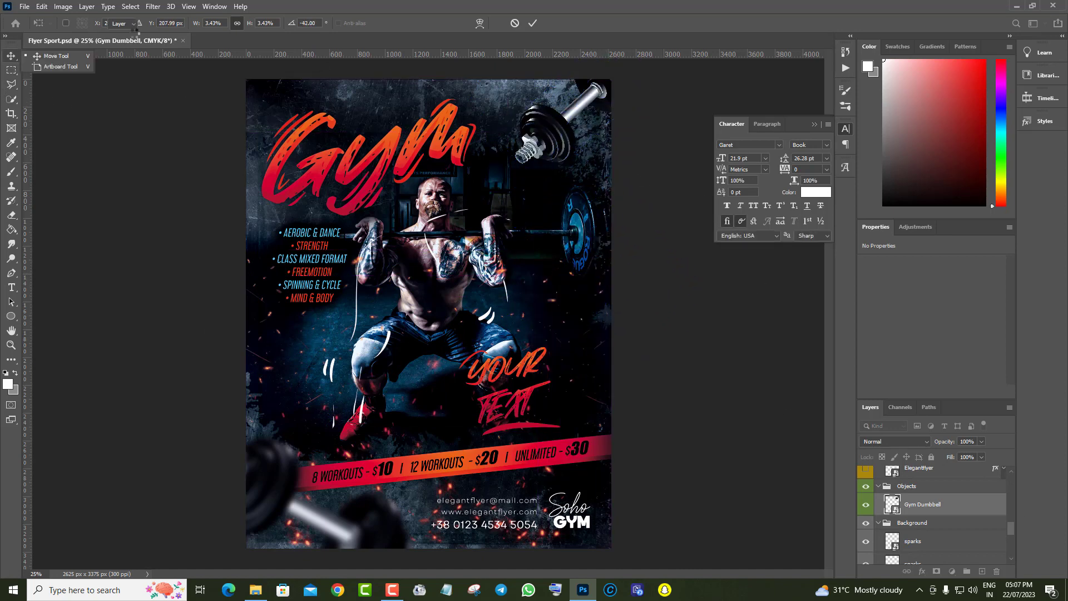
# Step: Try a Gaussian Blur with a reduced radius on the Gym Dumbbell layer, and cancel the filter
pyautogui.click(153, 6)
pyautogui.moveTo(182, 131)
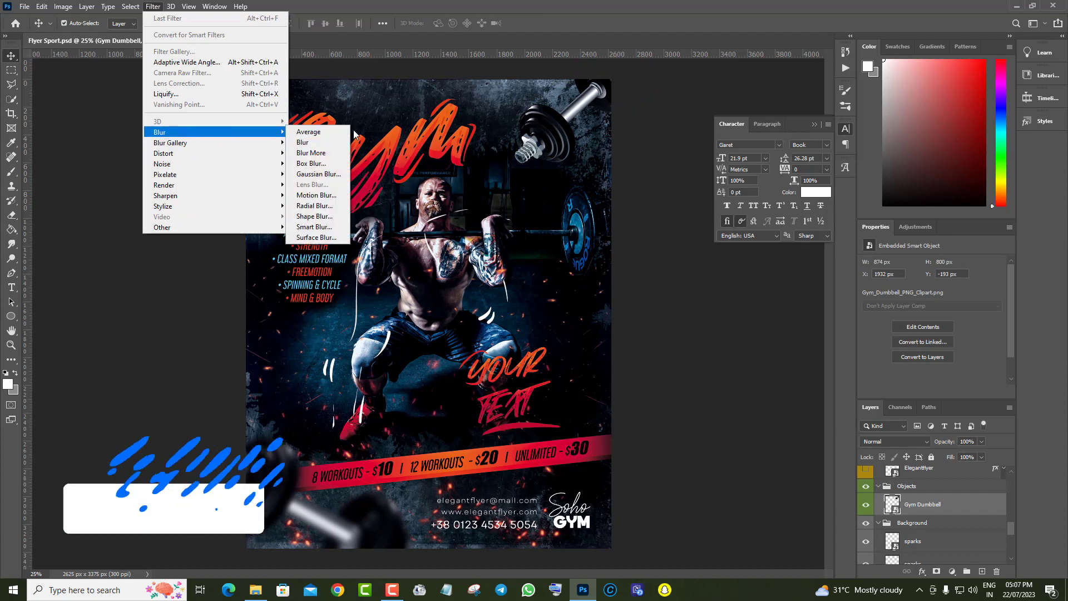
pyautogui.click(315, 175)
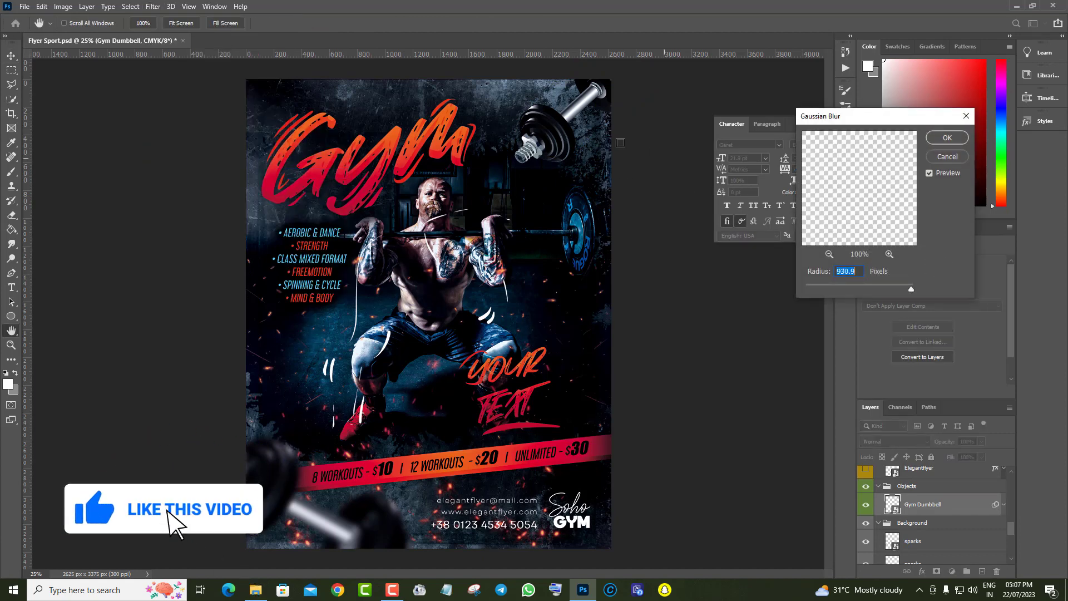
pyautogui.moveTo(862, 288)
pyautogui.mouseDown()
pyautogui.moveTo(819, 288)
pyautogui.moveTo(872, 290)
pyautogui.moveTo(849, 292)
pyautogui.mouseUp()
pyautogui.click(933, 158)
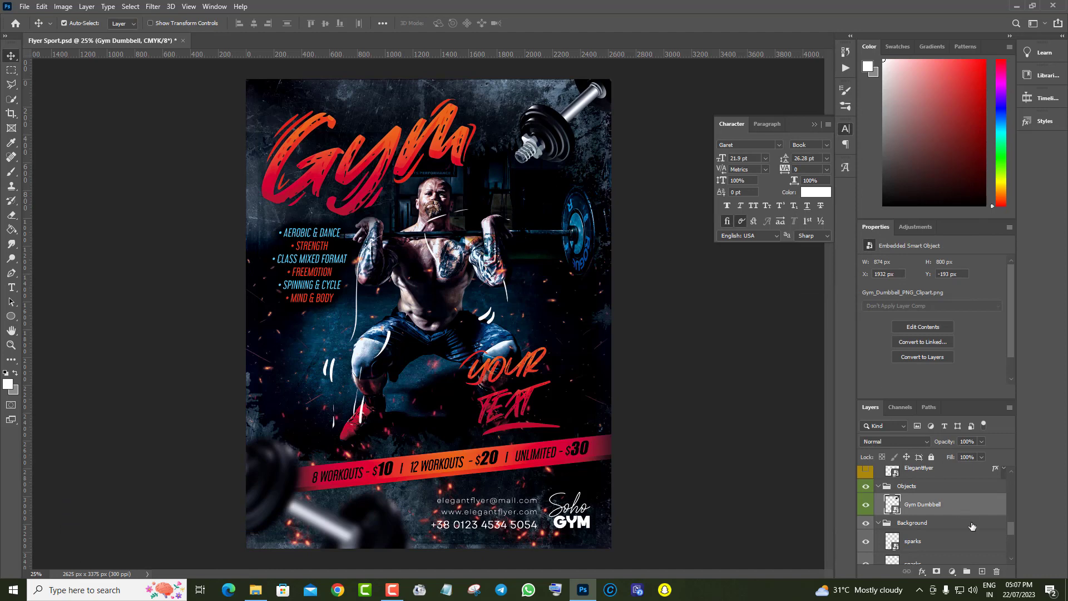
# Step: Check the two sparks layers in the Background group by toggling their visibility
pyautogui.scroll(-3, 971, 526)
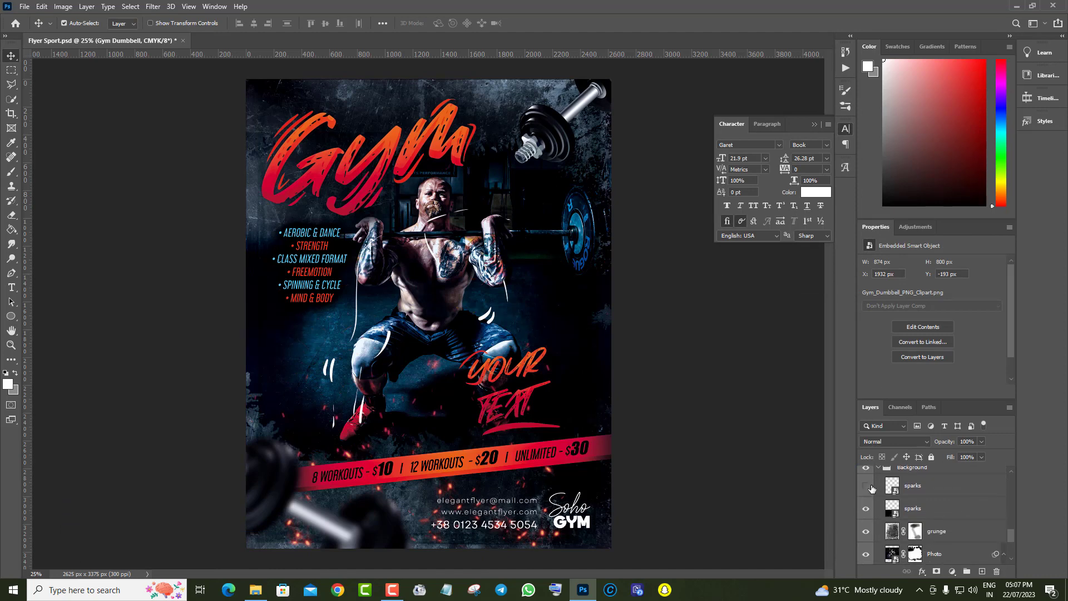
pyautogui.click(937, 494)
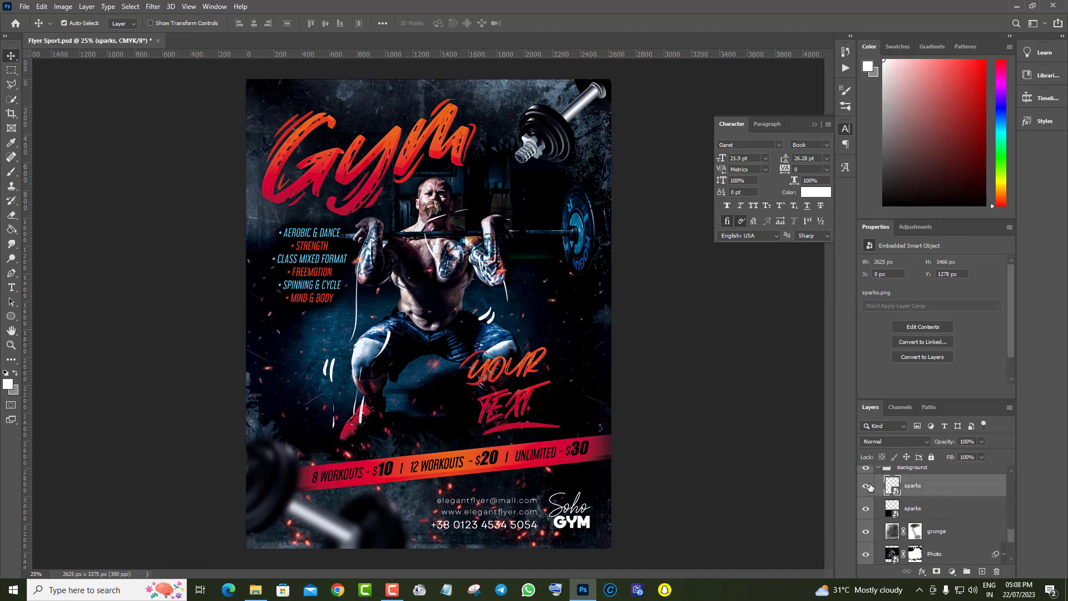
pyautogui.scroll(-1, 950, 511)
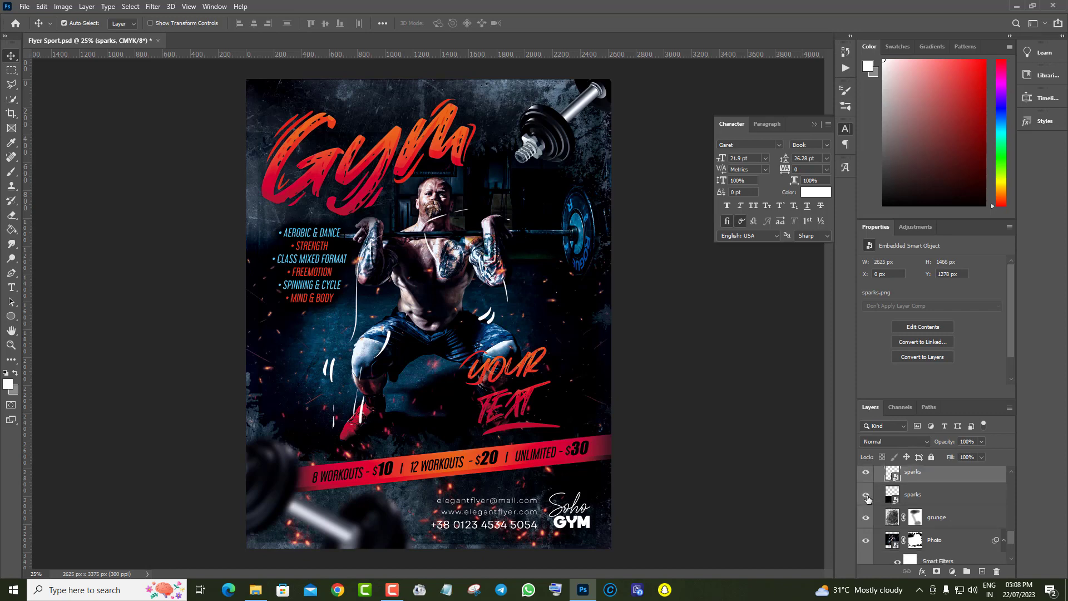
pyautogui.click(866, 497)
pyautogui.click(867, 498)
pyautogui.scroll(-1, 953, 523)
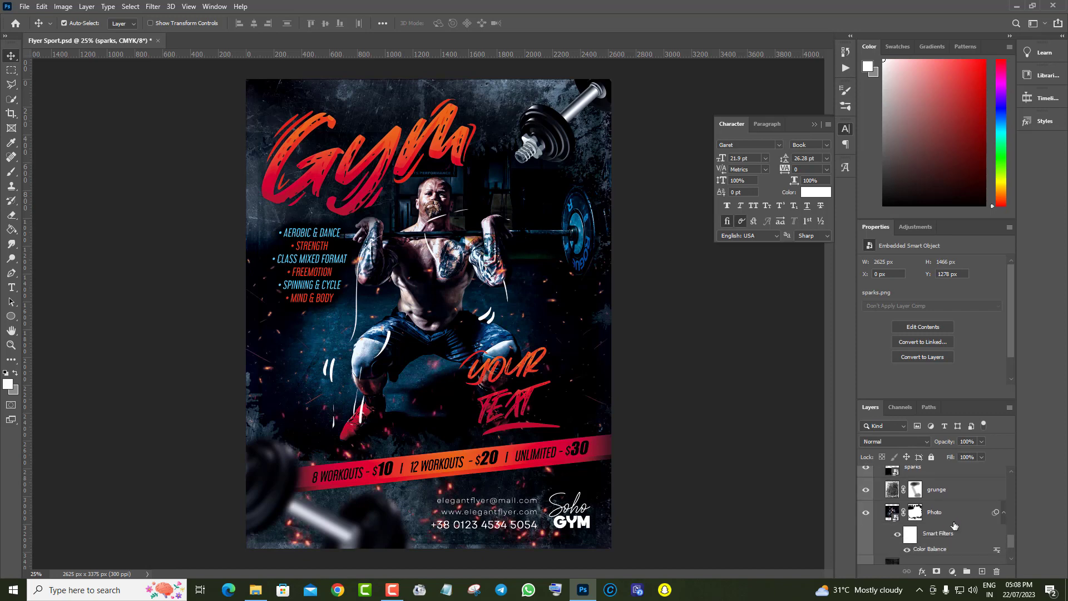
# Step: Duplicate the upper sparks layer, and rotate and enlarge the copy to about 3200 × 2063 px over the flyer's upper half
pyautogui.scroll(2, 954, 525)
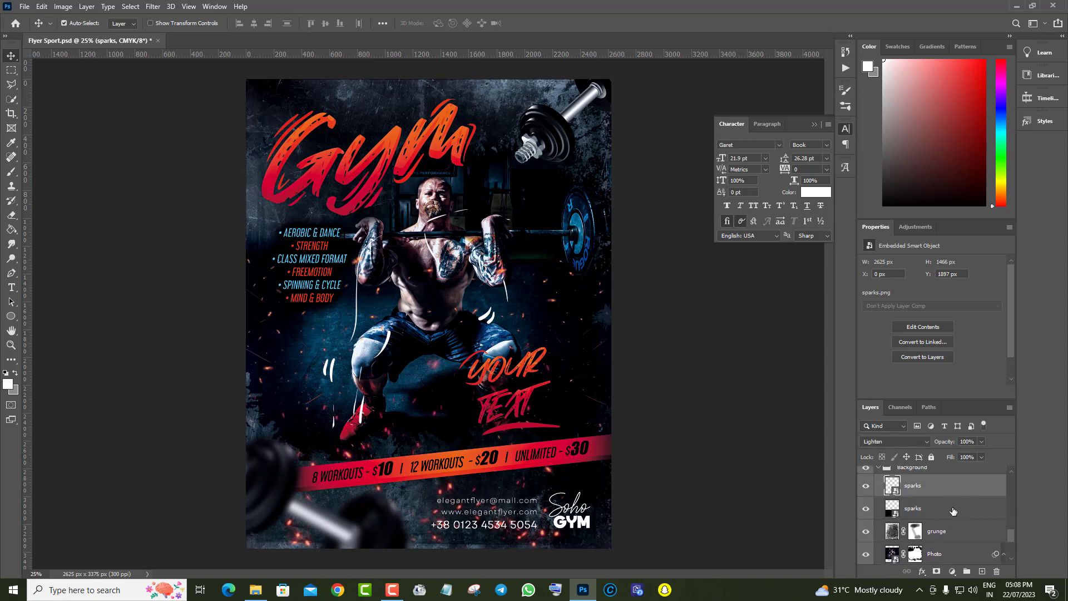
pyautogui.moveTo(953, 511); pyautogui.dragTo(982, 573)
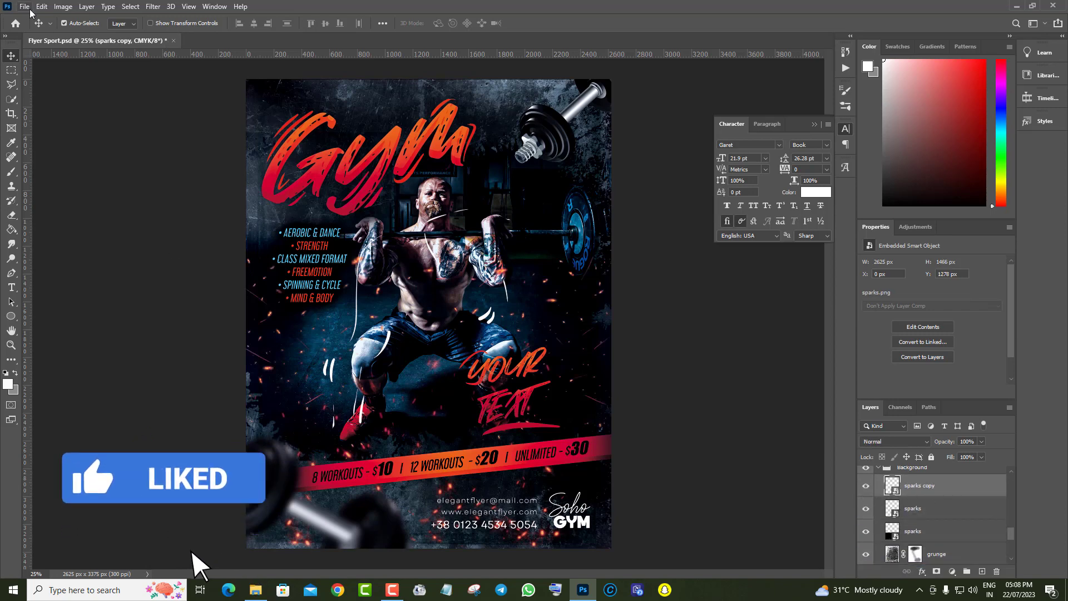
pyautogui.click(42, 6)
pyautogui.click(61, 251)
pyautogui.moveTo(665, 306); pyautogui.dragTo(609, 198)
pyautogui.moveTo(478, 302); pyautogui.dragTo(480, 134)
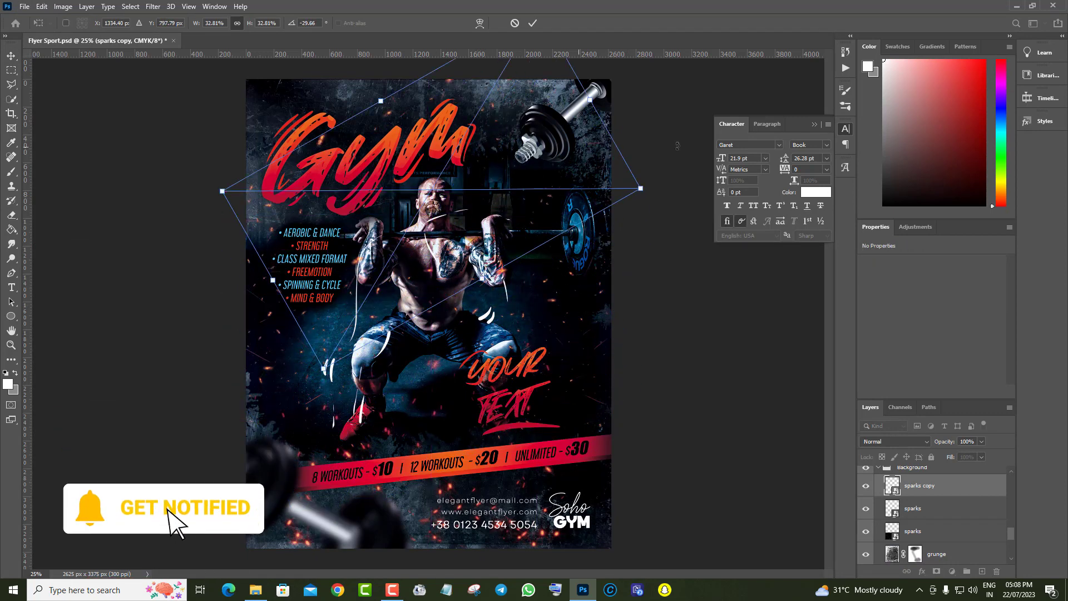
pyautogui.moveTo(684, 127); pyautogui.dragTo(640, 58)
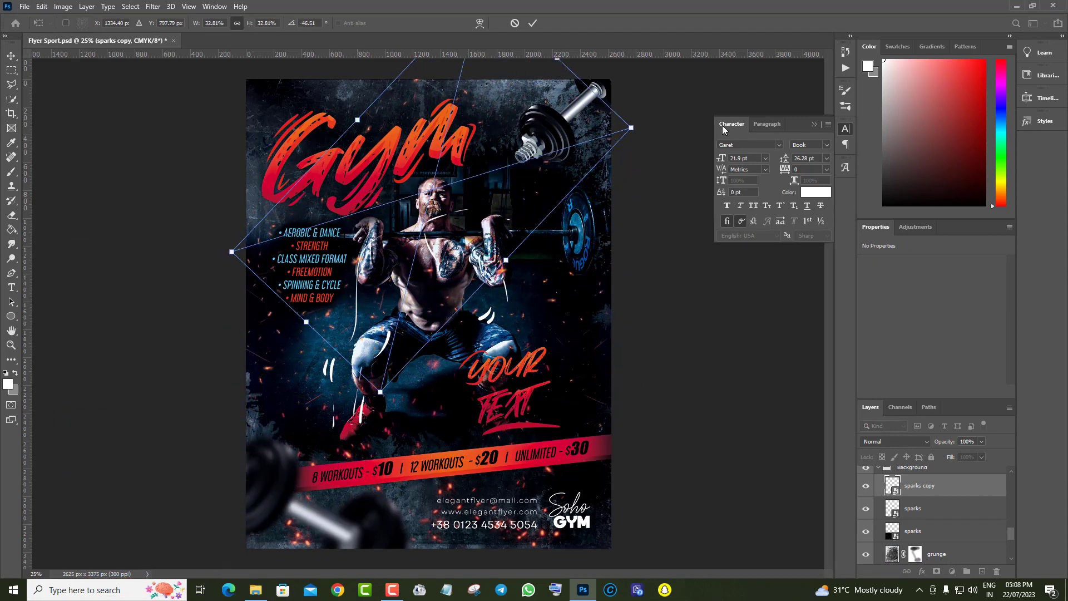
pyautogui.moveTo(700, 197); pyautogui.dragTo(699, 225)
pyautogui.moveTo(444, 192); pyautogui.dragTo(411, 142)
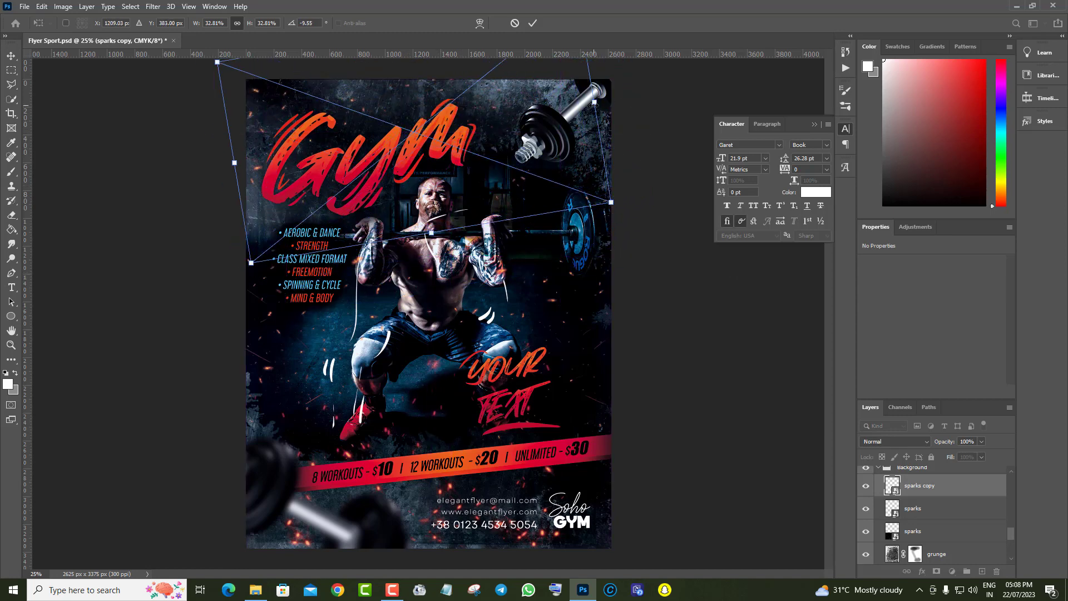
pyautogui.moveTo(594, 102); pyautogui.dragTo(644, 98)
pyautogui.click(8, 57)
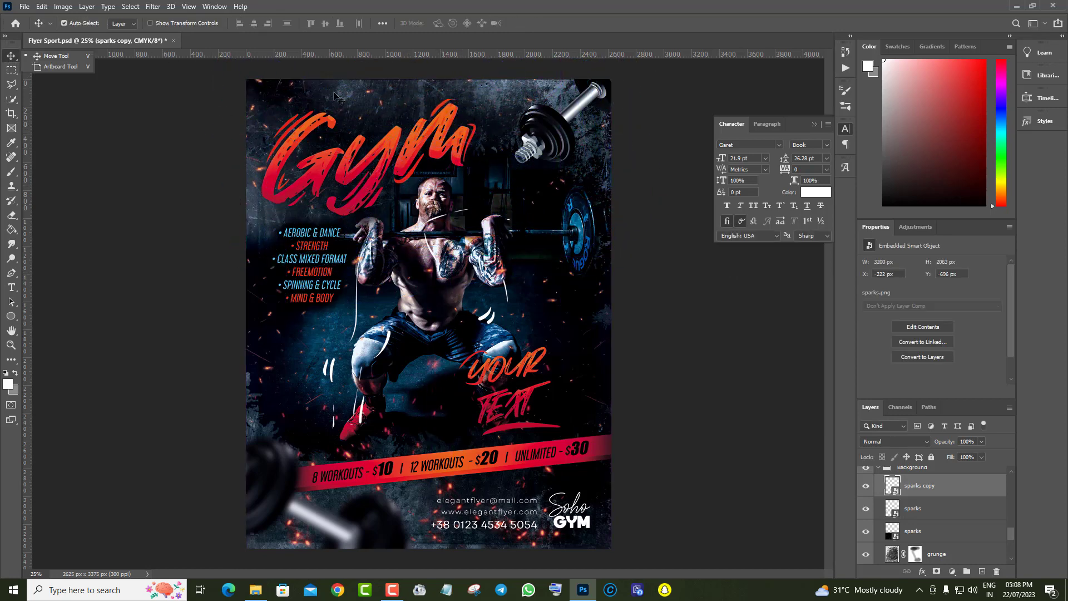
pyautogui.click(866, 488)
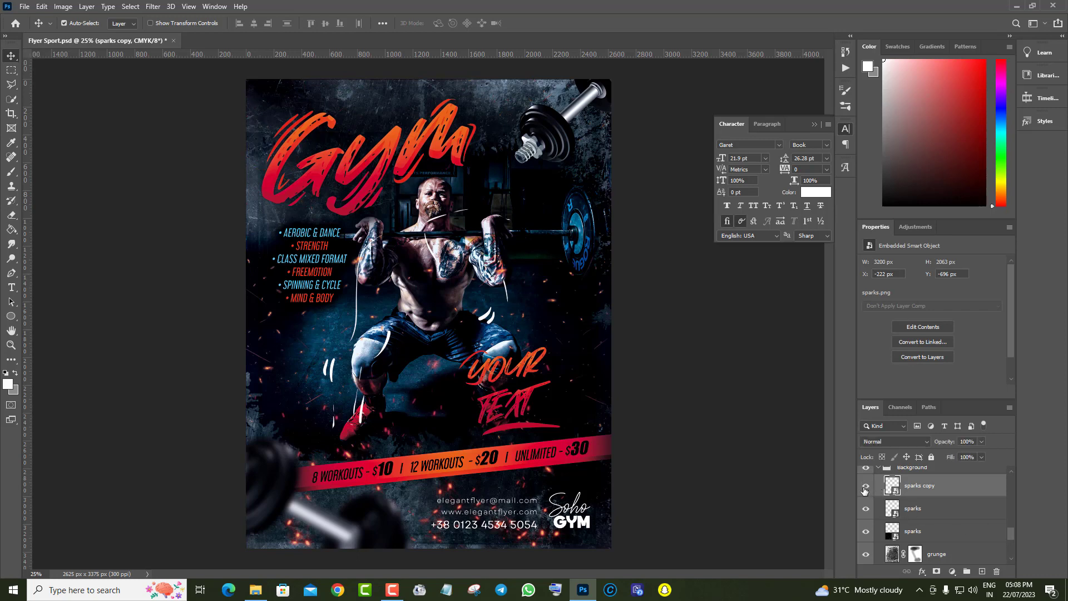
# Step: Check the Touch layer above the text groups by toggling its visibility
pyautogui.scroll(5, 970, 541)
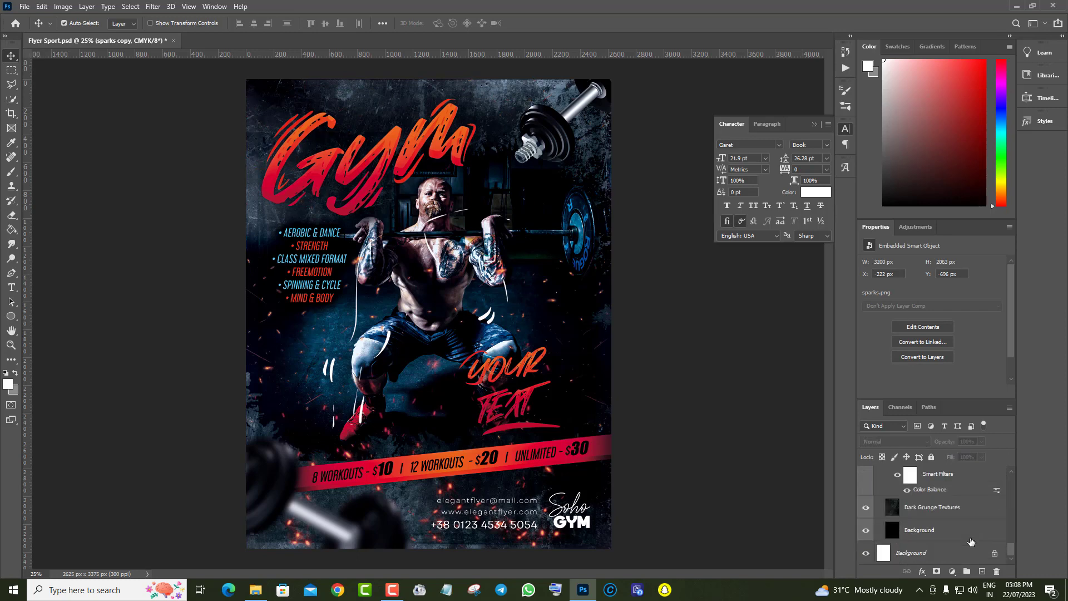
pyautogui.scroll(2, 970, 542)
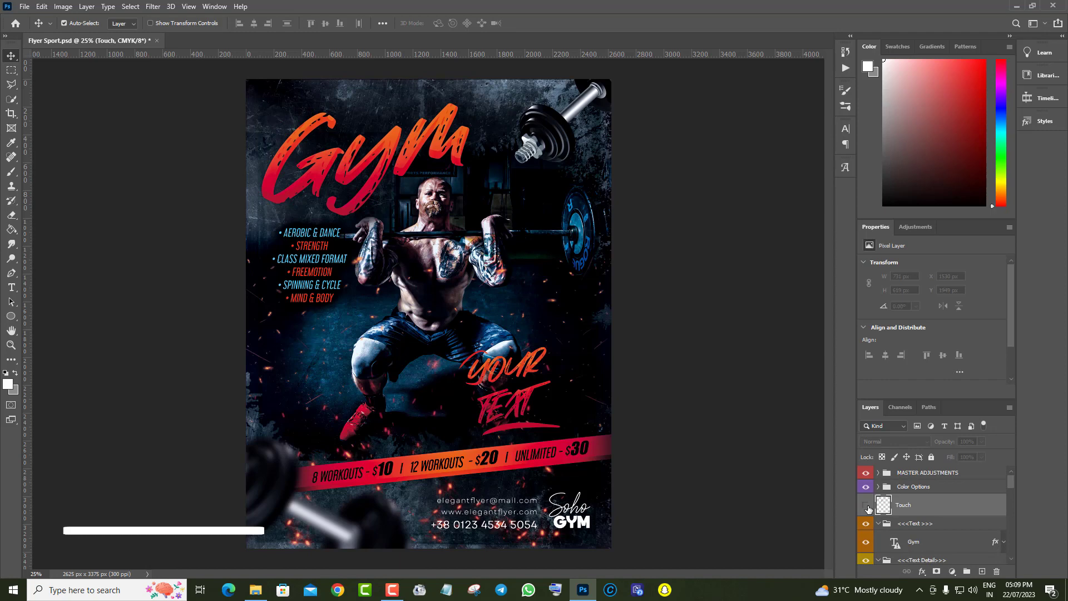
pyautogui.click(866, 505)
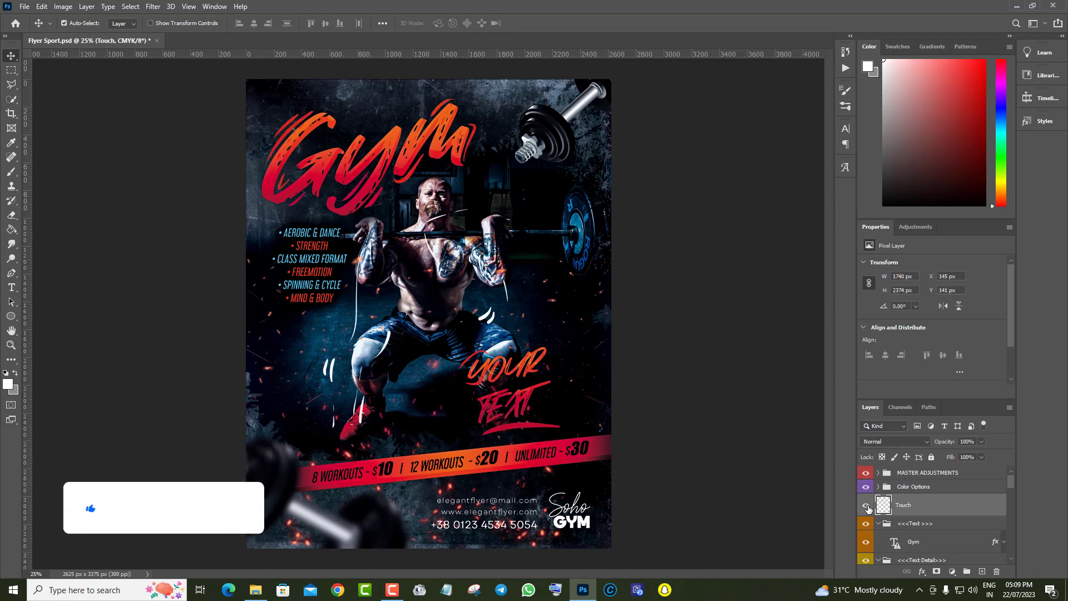
pyautogui.click(865, 505)
pyautogui.click(865, 505)
# Step: Erase the white accent strokes around the athlete's arms and legs on the Touch layer
pyautogui.click(11, 216)
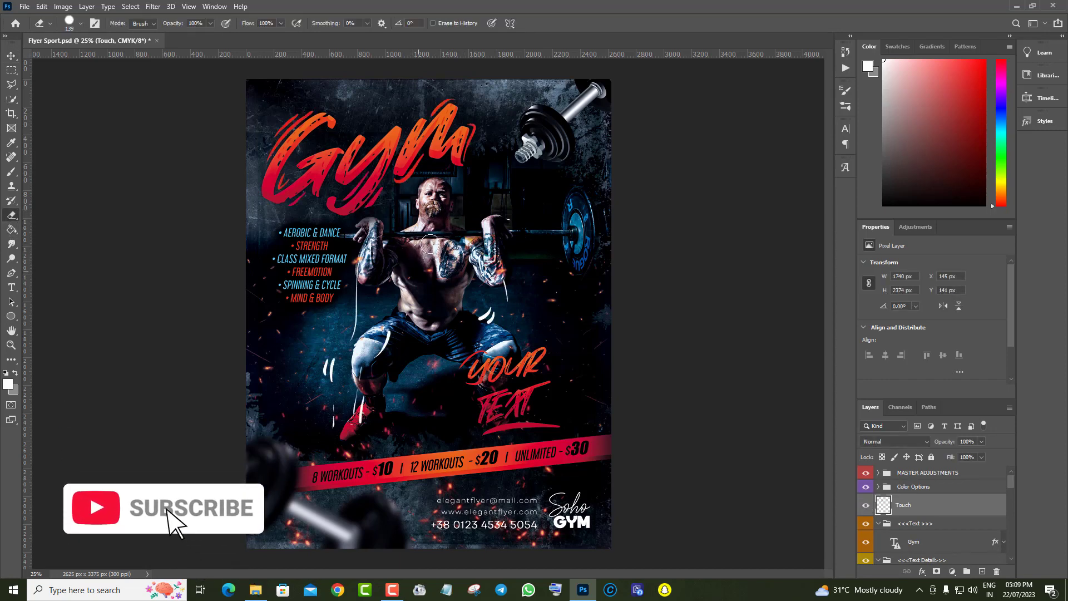
pyautogui.moveTo(483, 318); pyautogui.dragTo(491, 307)
pyautogui.moveTo(389, 333)
pyautogui.mouseDown()
pyautogui.moveTo(368, 357)
pyautogui.moveTo(357, 377)
pyautogui.moveTo(369, 392)
pyautogui.moveTo(338, 348)
pyautogui.mouseUp()
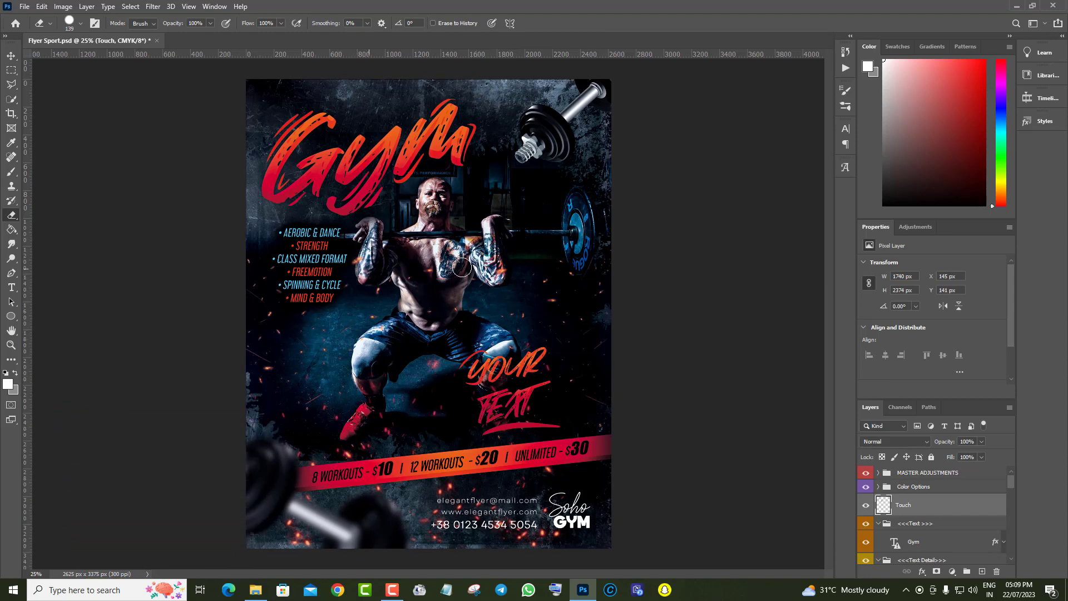
pyautogui.click(16, 55)
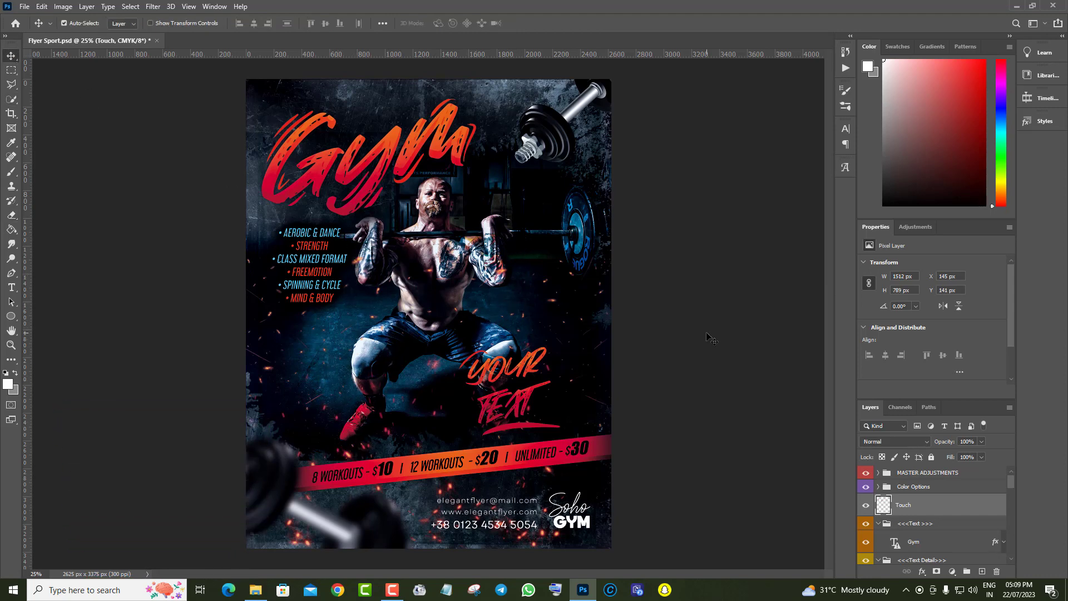